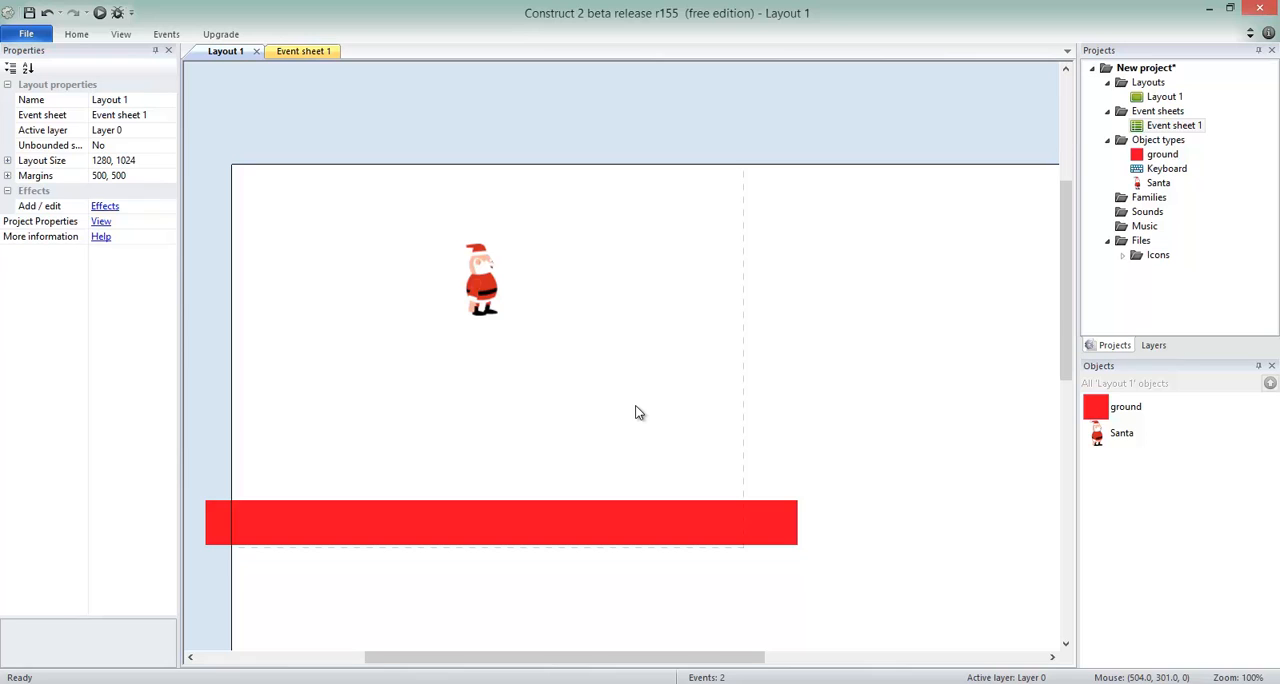
Step: Place Santa above the ground, just inside the window boundary, at about 590, 353
{"action": "left_click_drag", "start_coordinate": [494, 284], "coordinate": [777, 513]}
{"action": "left_click", "coordinate": [768, 529]}
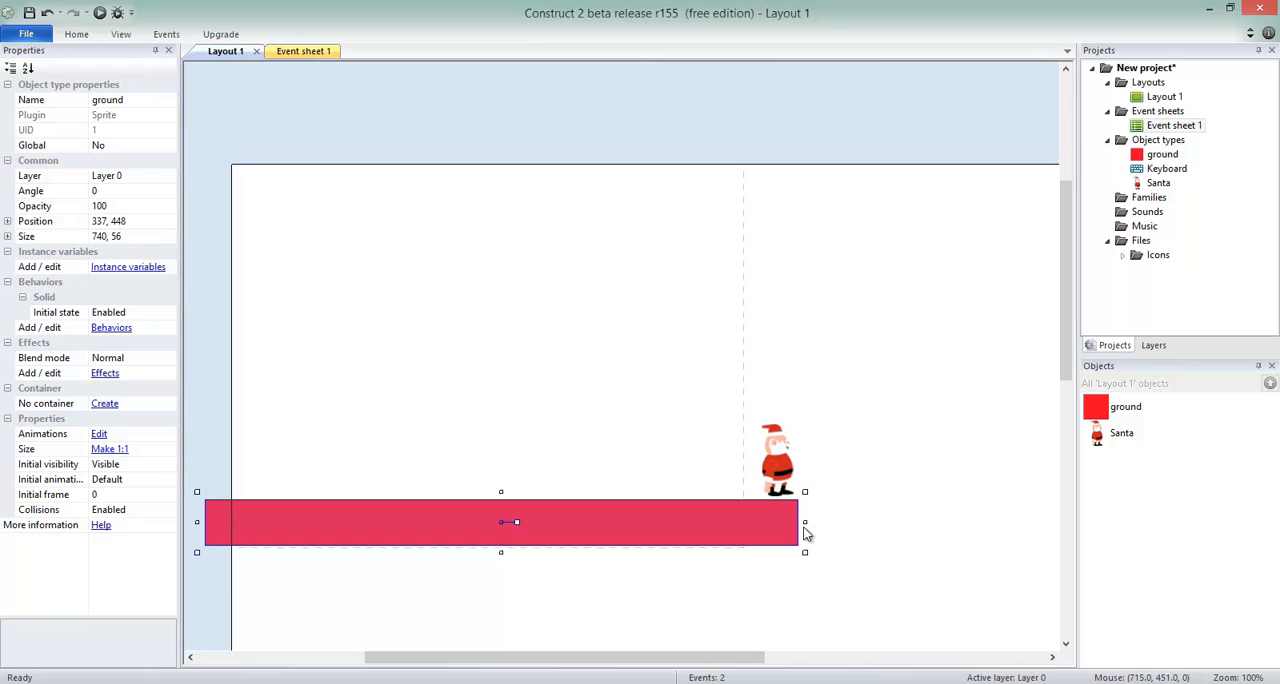
{"action": "left_click", "coordinate": [779, 474]}
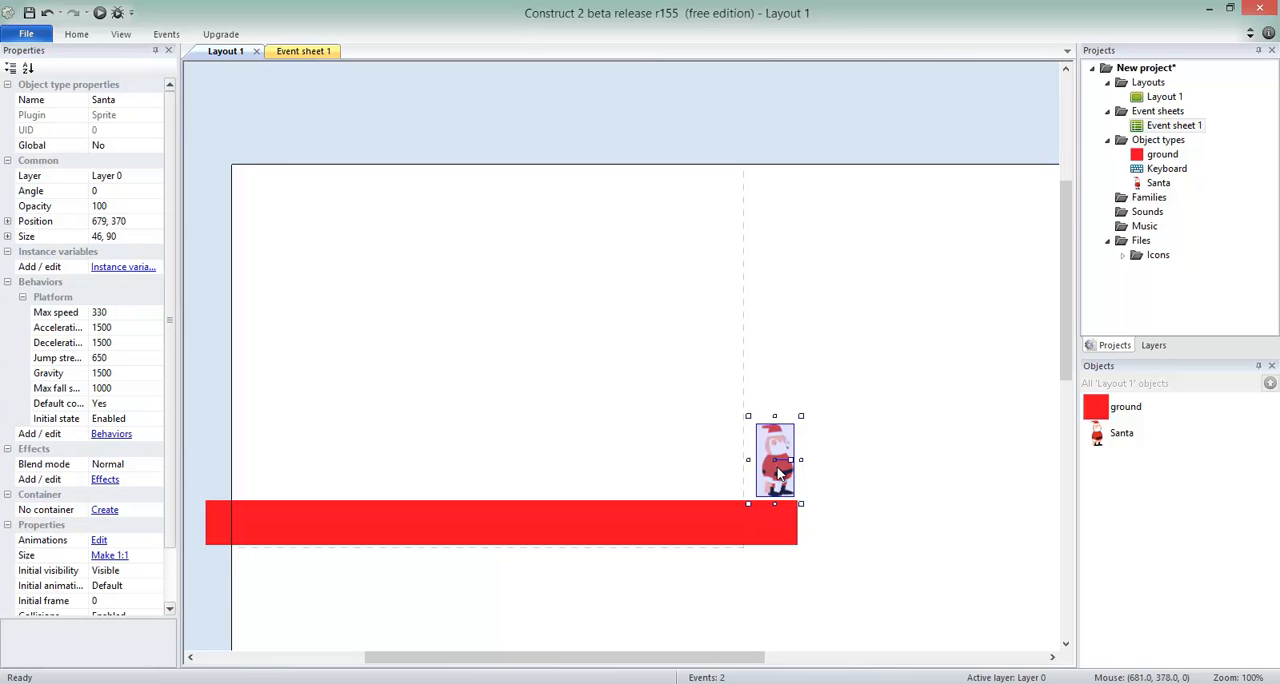
{"action": "left_click_drag", "start_coordinate": [779, 478], "coordinate": [706, 460]}
Step: Preview the layout and walk Santa beyond the edge of the visible area and back, then close the preview
{"action": "key", "text": "F5"}
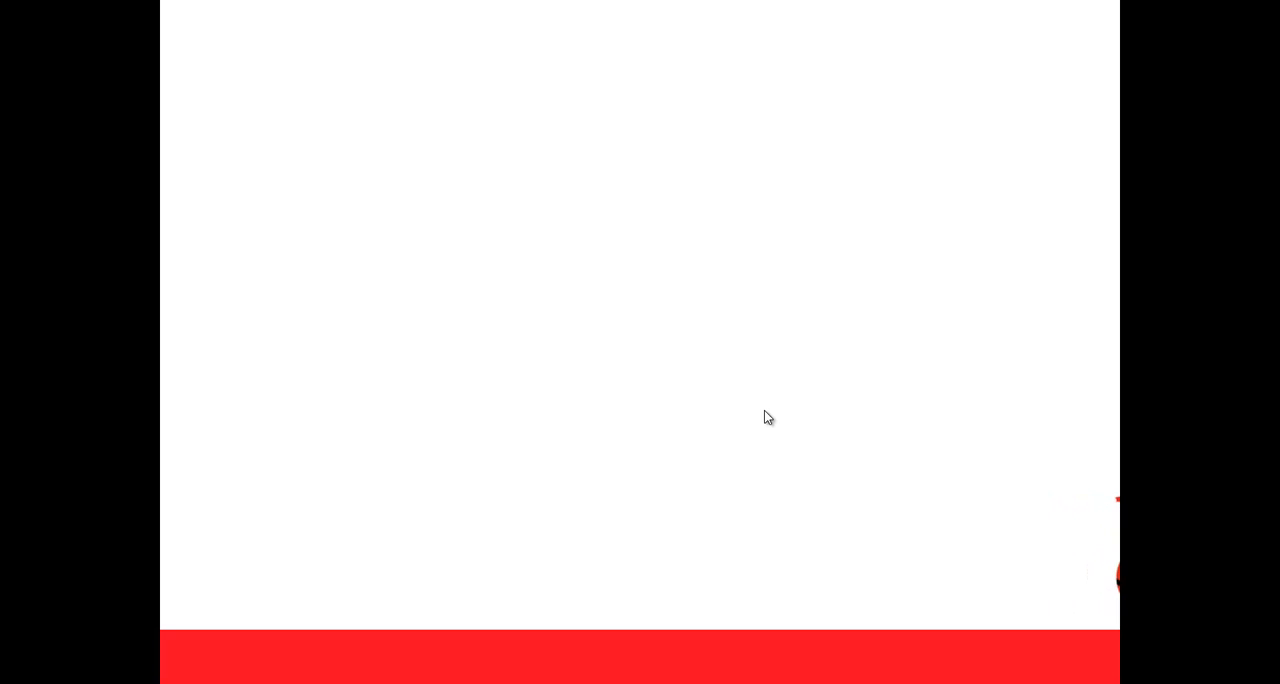
{"action": "key", "text": "Left"}
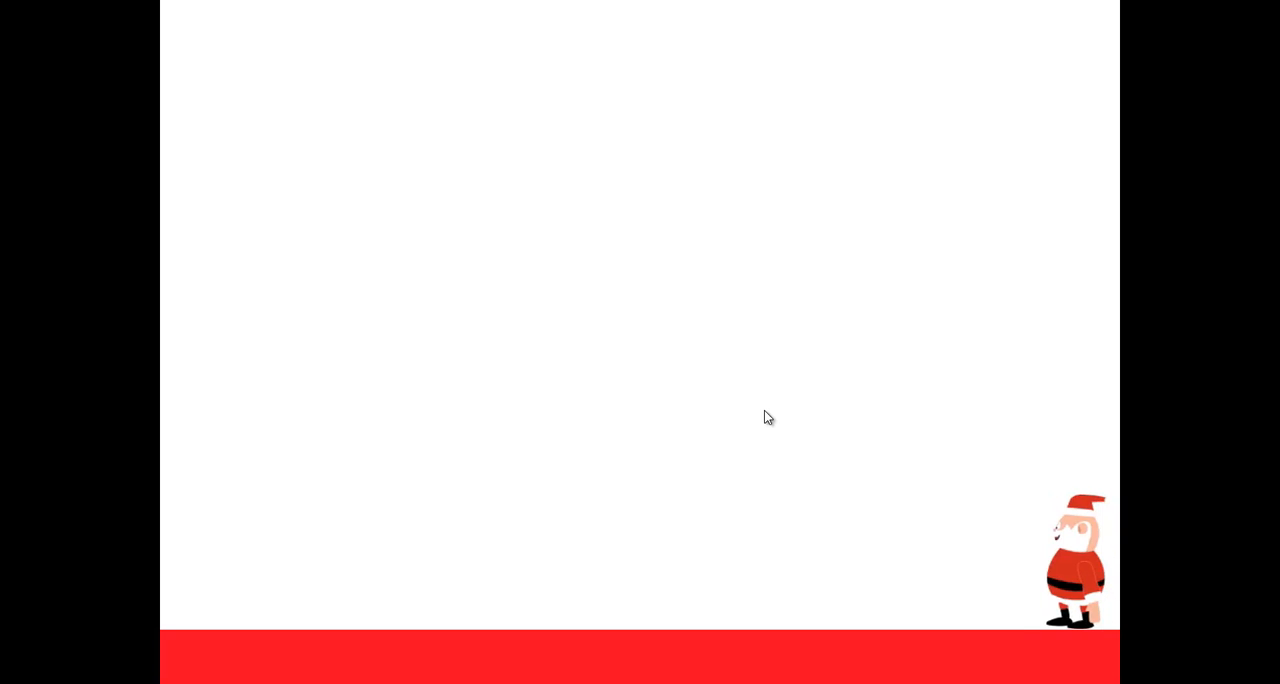
{"action": "key", "text": "Right"}
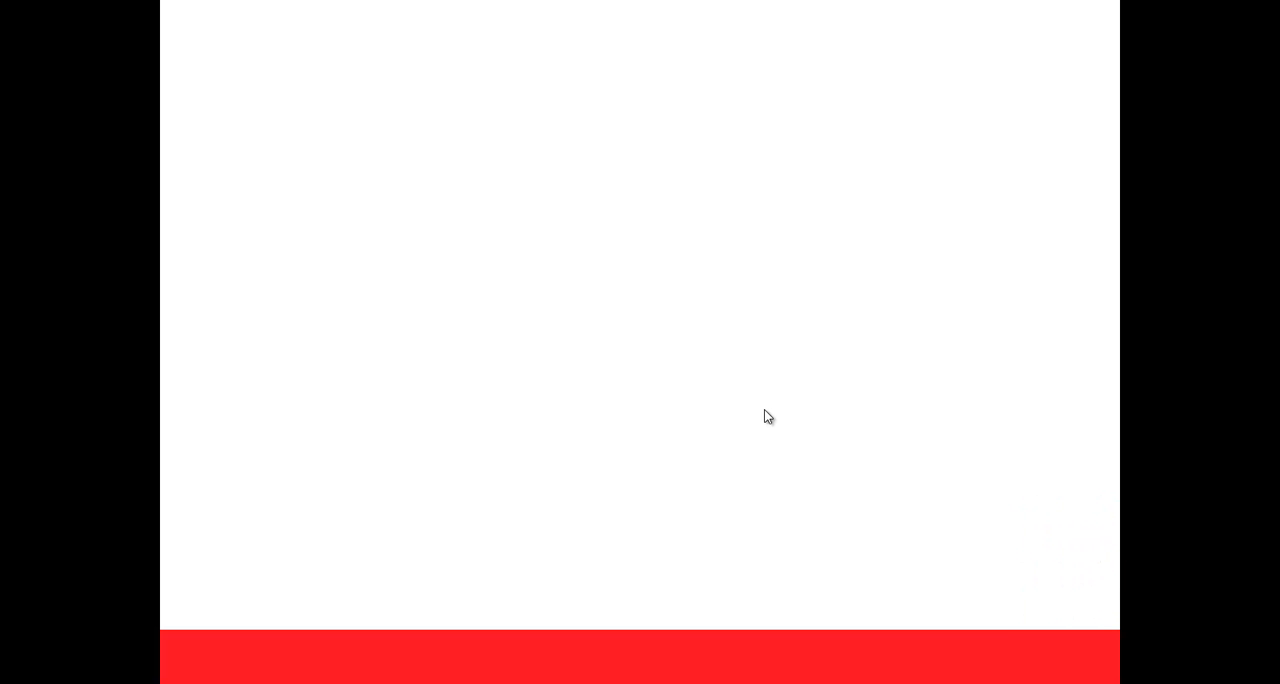
{"action": "key", "text": "alt+F4"}
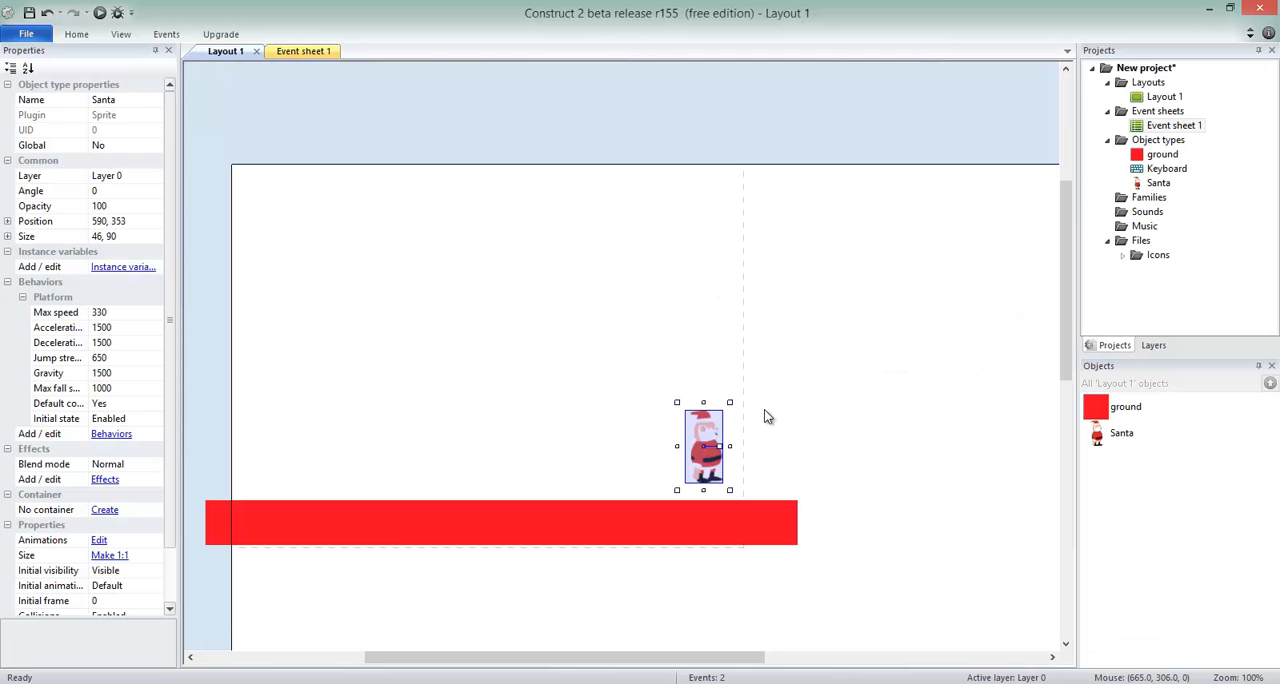
Step: Reposition Santa above the ground within the window boundary, at about 432, 349
{"action": "left_click_drag", "start_coordinate": [704, 446], "coordinate": [825, 431]}
{"action": "left_click_drag", "start_coordinate": [733, 352], "coordinate": [472, 384]}
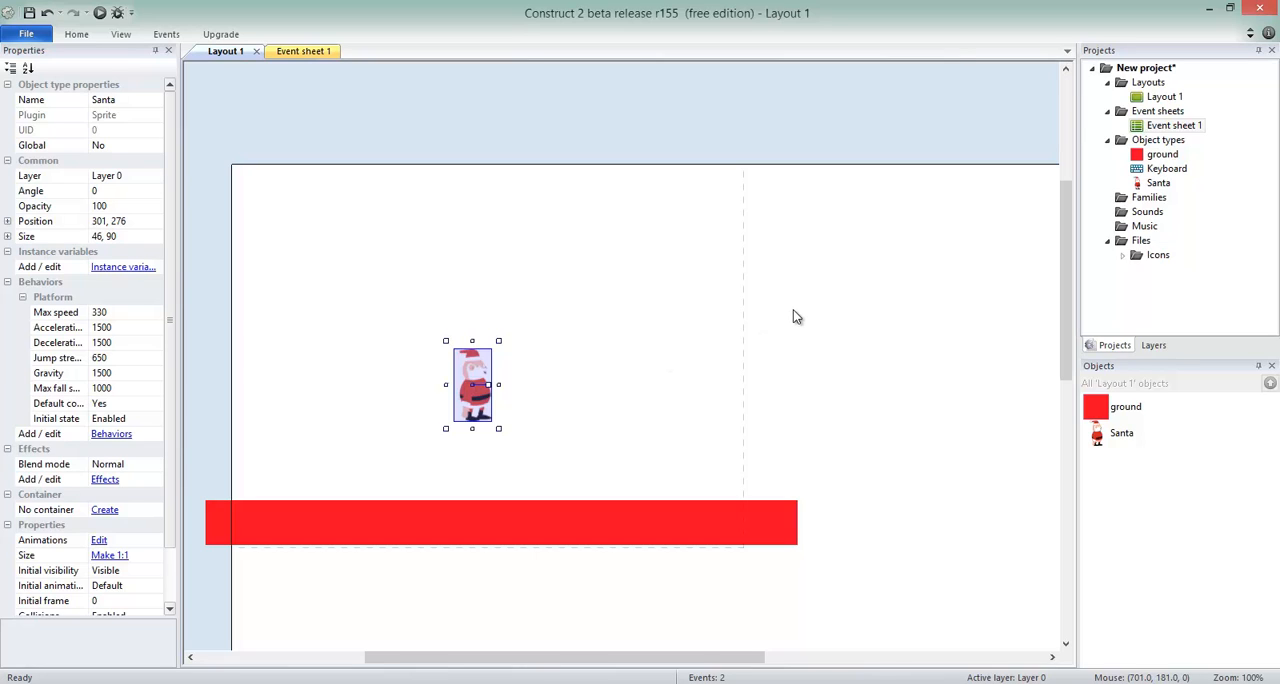
{"action": "scroll", "coordinate": [796, 318], "scroll_direction": "down", "scroll_amount": 1}
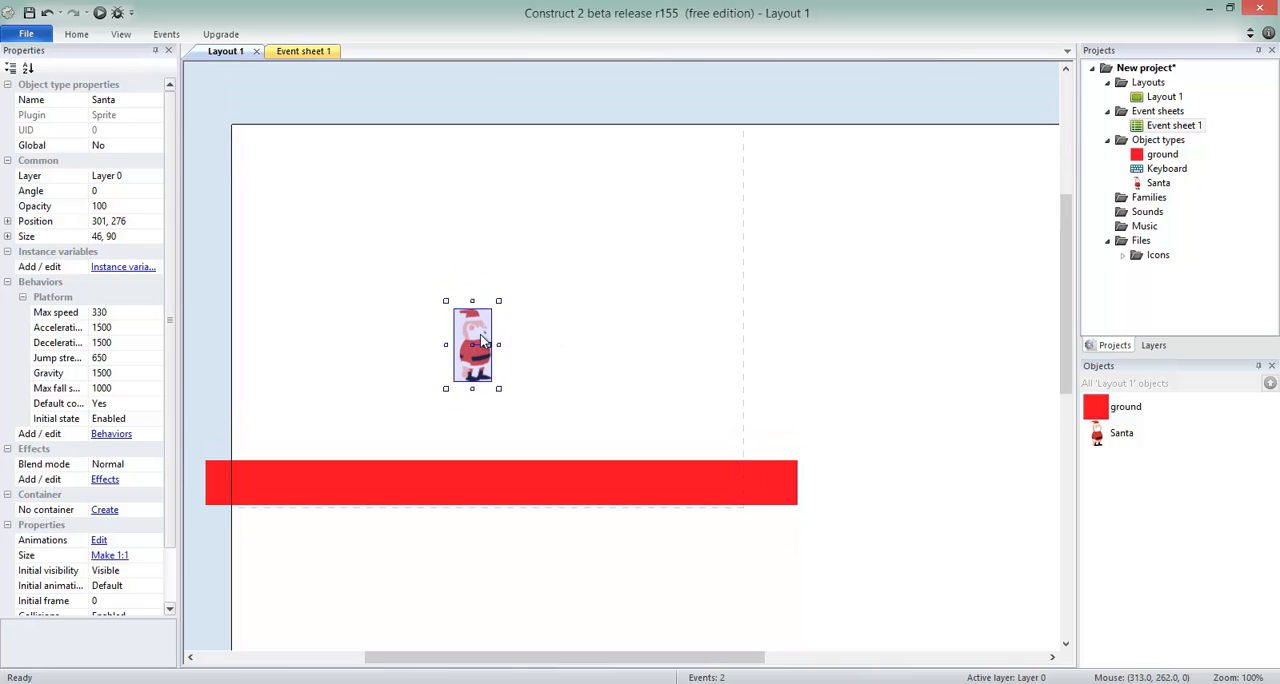
{"action": "left_click_drag", "start_coordinate": [477, 388], "coordinate": [585, 411]}
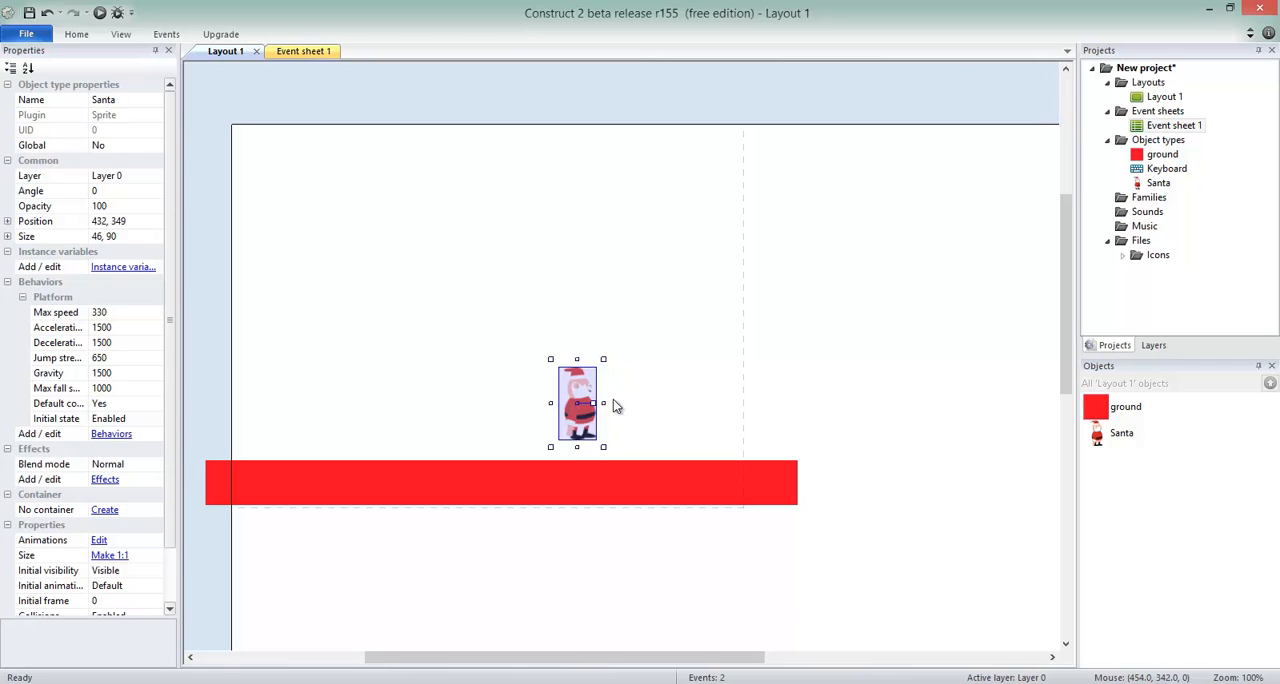
Step: Add the Scroll To behavior to Santa
{"action": "left_click", "coordinate": [1113, 438]}
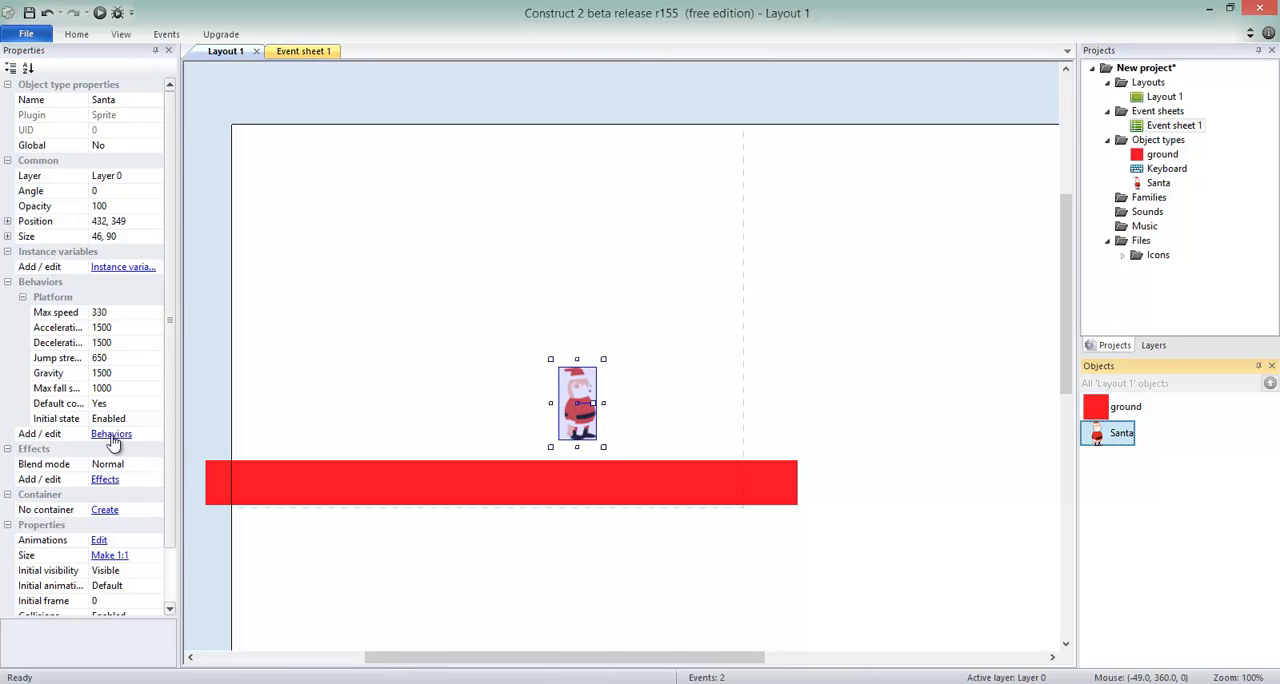
{"action": "left_click", "coordinate": [111, 434]}
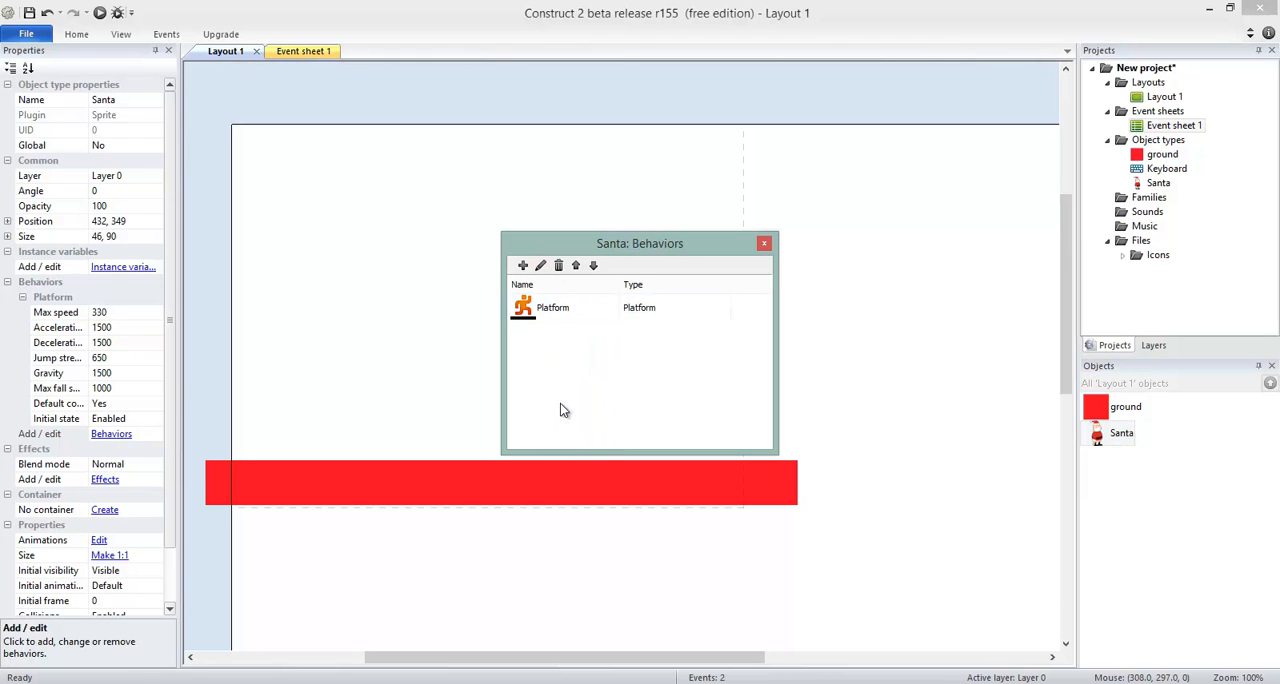
{"action": "left_click", "coordinate": [526, 268]}
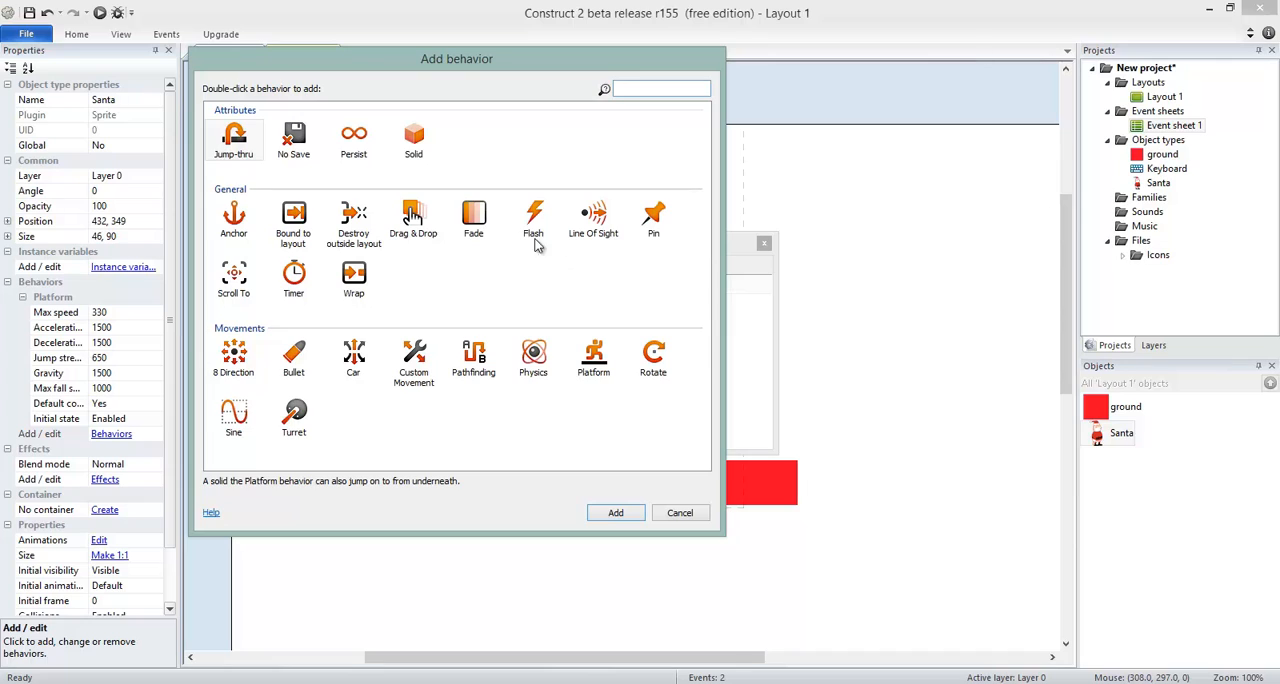
{"action": "left_click", "coordinate": [243, 287]}
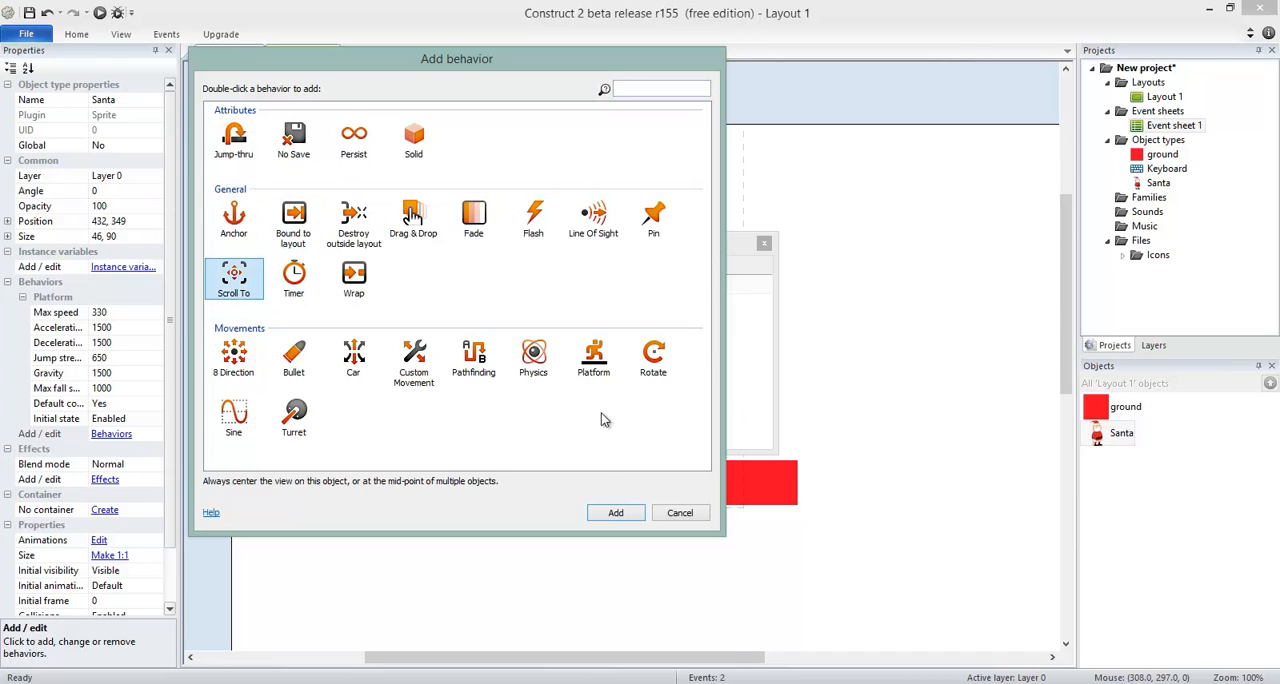
{"action": "left_click", "coordinate": [615, 513]}
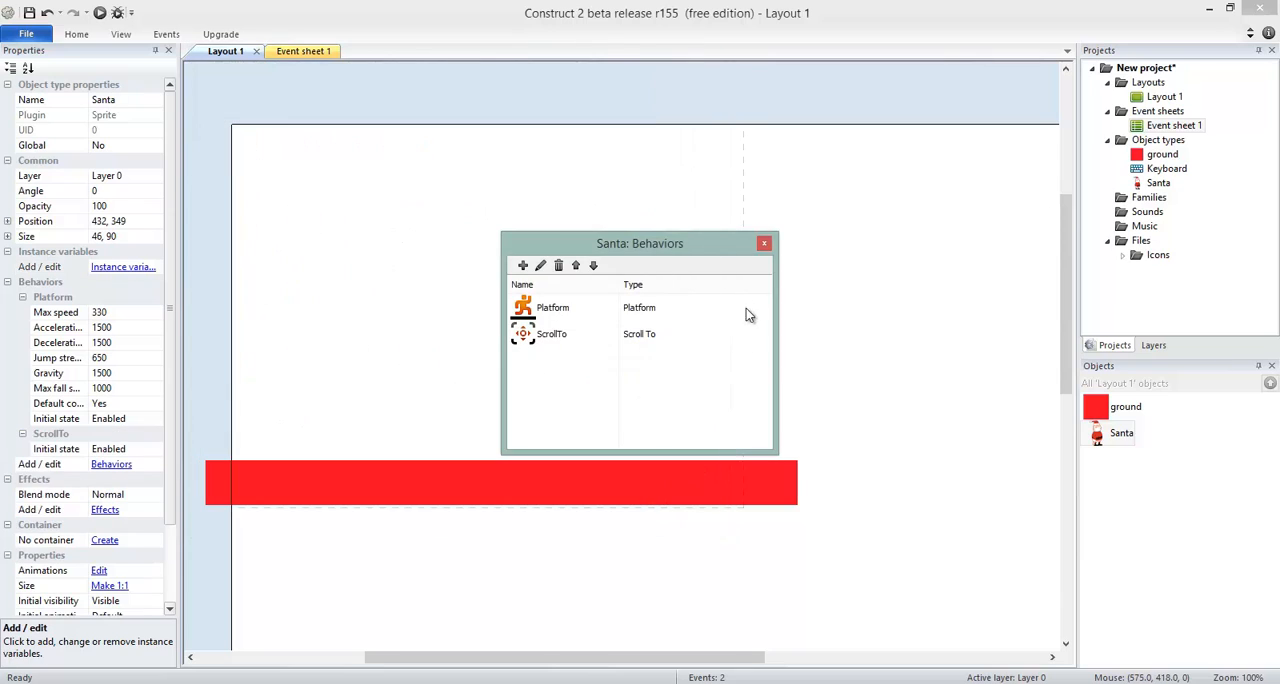
{"action": "left_click", "coordinate": [764, 244]}
Step: Preview the layout and walk Santa in both directions to test the camera following
{"action": "key", "text": "F5"}
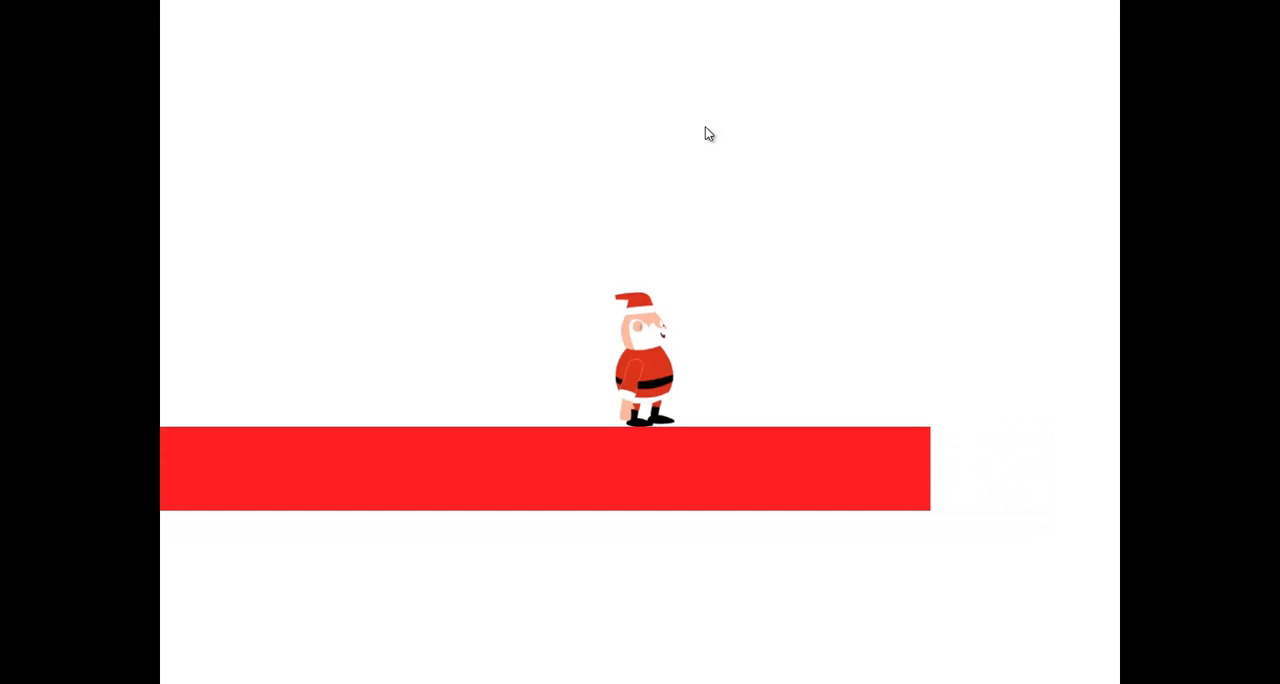
{"action": "key", "text": "Right"}
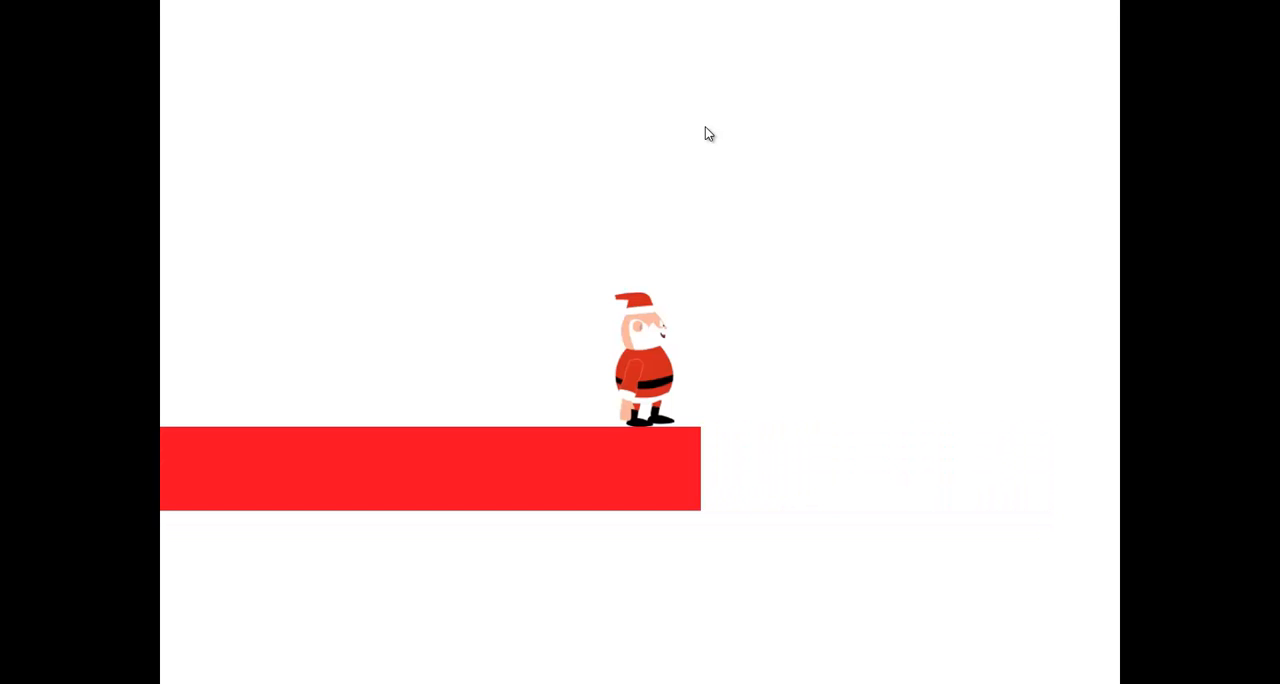
{"action": "key", "text": "Left"}
{"action": "key", "text": "Left"}
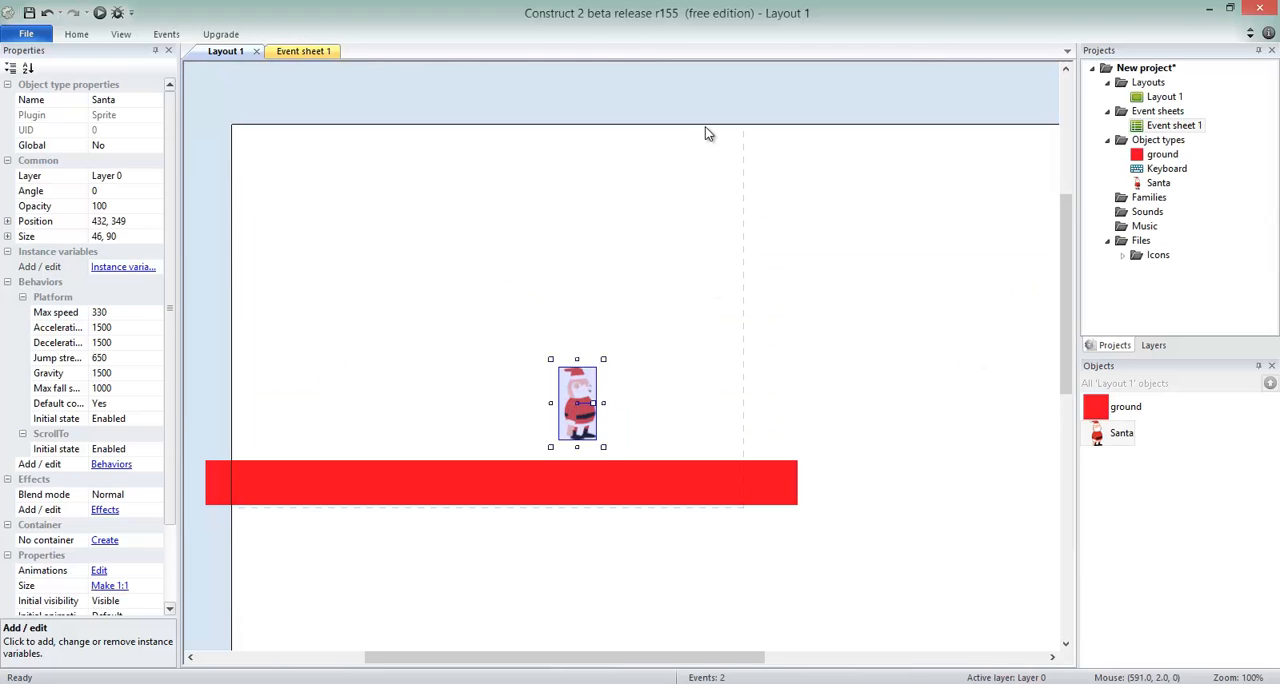
Step: Raise the ground to sit directly beneath Santa's feet, at about 341, 423
{"action": "scroll", "coordinate": [633, 384], "scroll_direction": "down", "scroll_amount": 5}
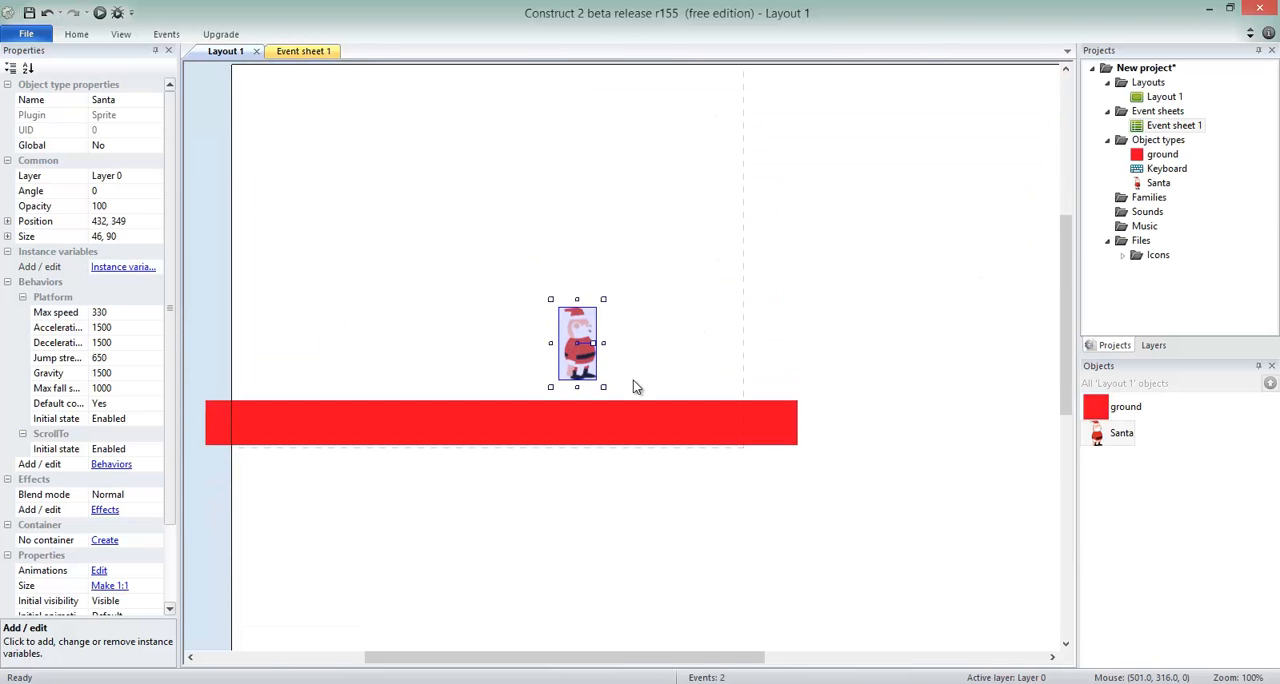
{"action": "scroll", "coordinate": [624, 417], "scroll_direction": "up", "scroll_amount": 3}
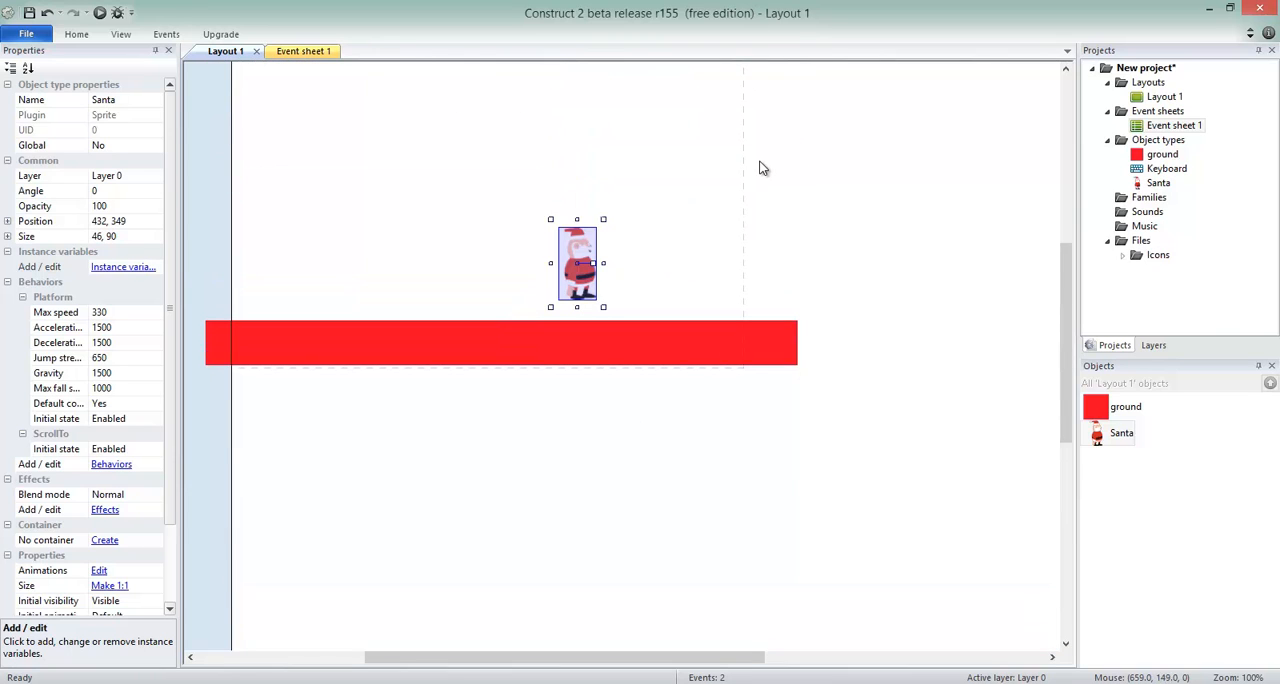
{"action": "scroll", "coordinate": [762, 166], "scroll_direction": "up", "scroll_amount": 1}
{"action": "scroll", "coordinate": [754, 125], "scroll_direction": "up", "scroll_amount": 1}
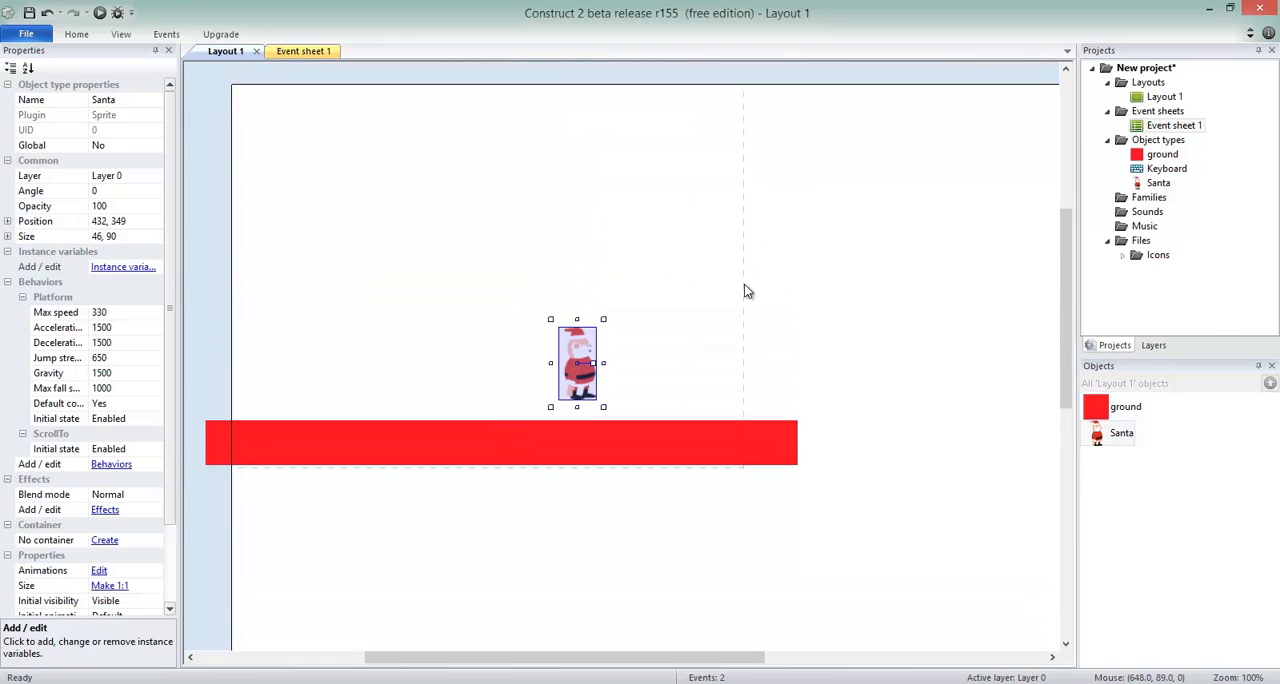
{"action": "left_click_drag", "start_coordinate": [726, 455], "coordinate": [729, 435]}
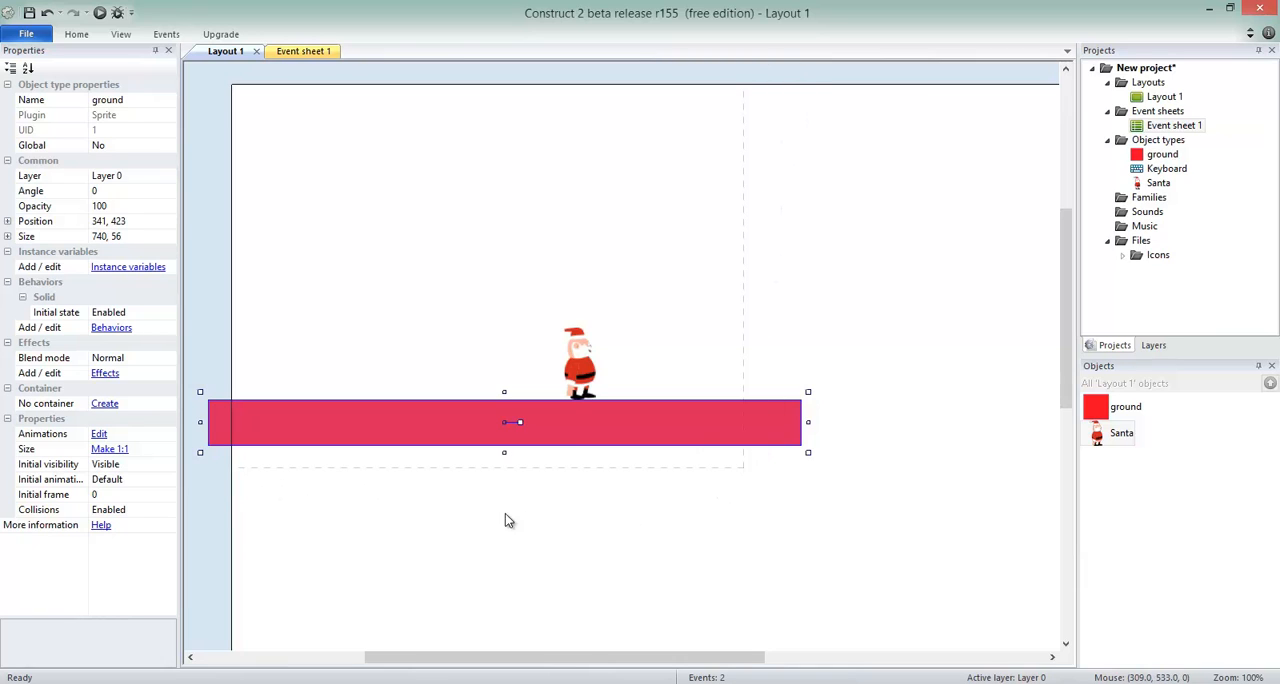
Step: Inspect how far the layout extends beyond the ground and display the properties of Layout 1
{"action": "left_click_drag", "start_coordinate": [617, 660], "coordinate": [803, 660]}
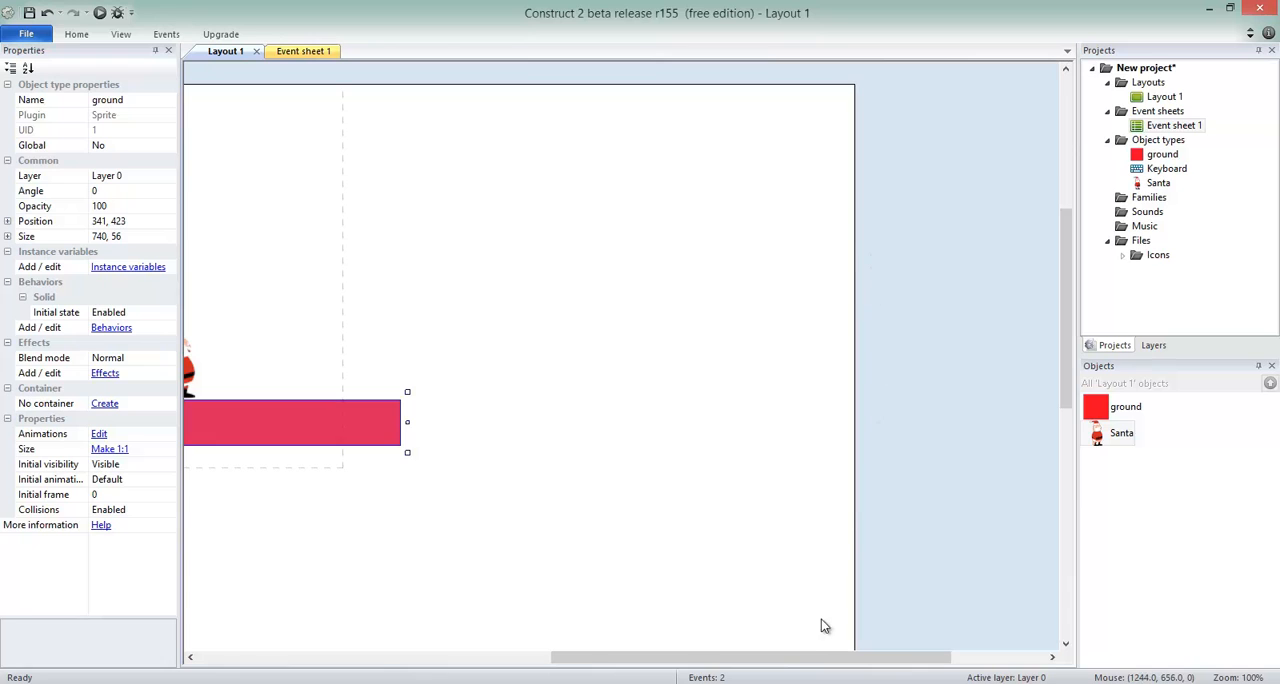
{"action": "scroll", "coordinate": [805, 610], "scroll_direction": "down", "scroll_amount": 3}
{"action": "scroll", "coordinate": [798, 590], "scroll_direction": "down", "scroll_amount": 3}
{"action": "scroll", "coordinate": [797, 560], "scroll_direction": "up", "scroll_amount": 6}
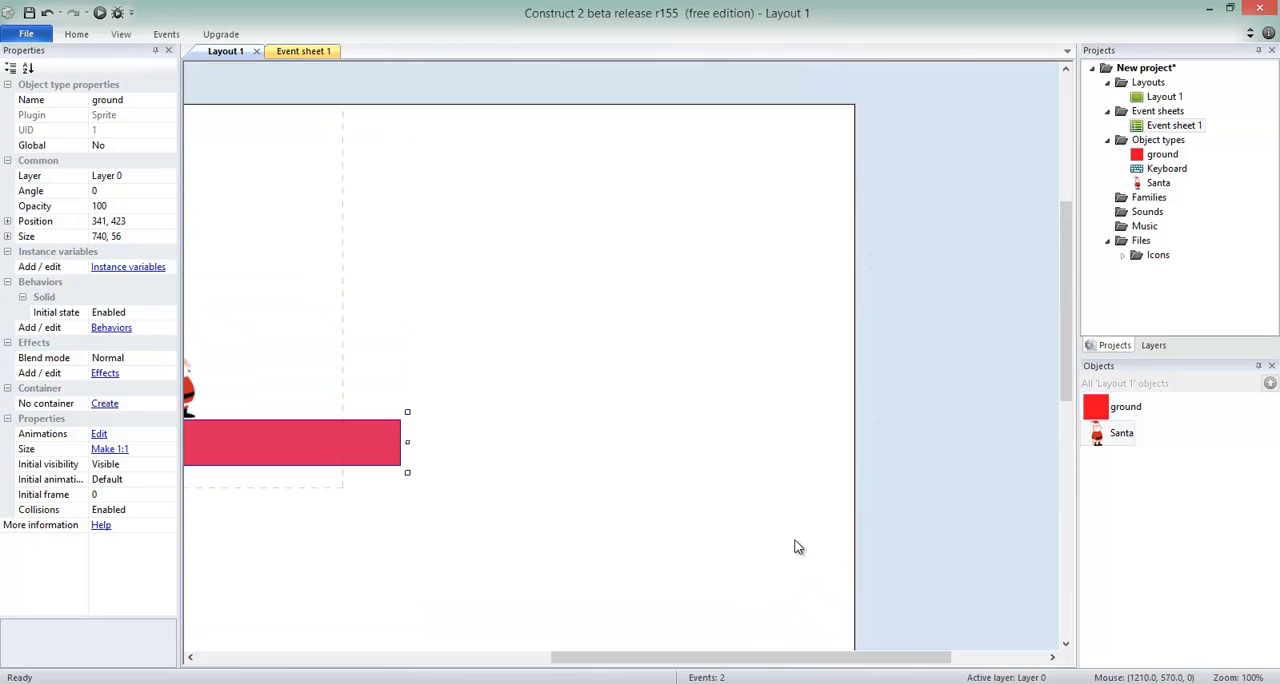
{"action": "left_click_drag", "start_coordinate": [746, 660], "coordinate": [557, 628]}
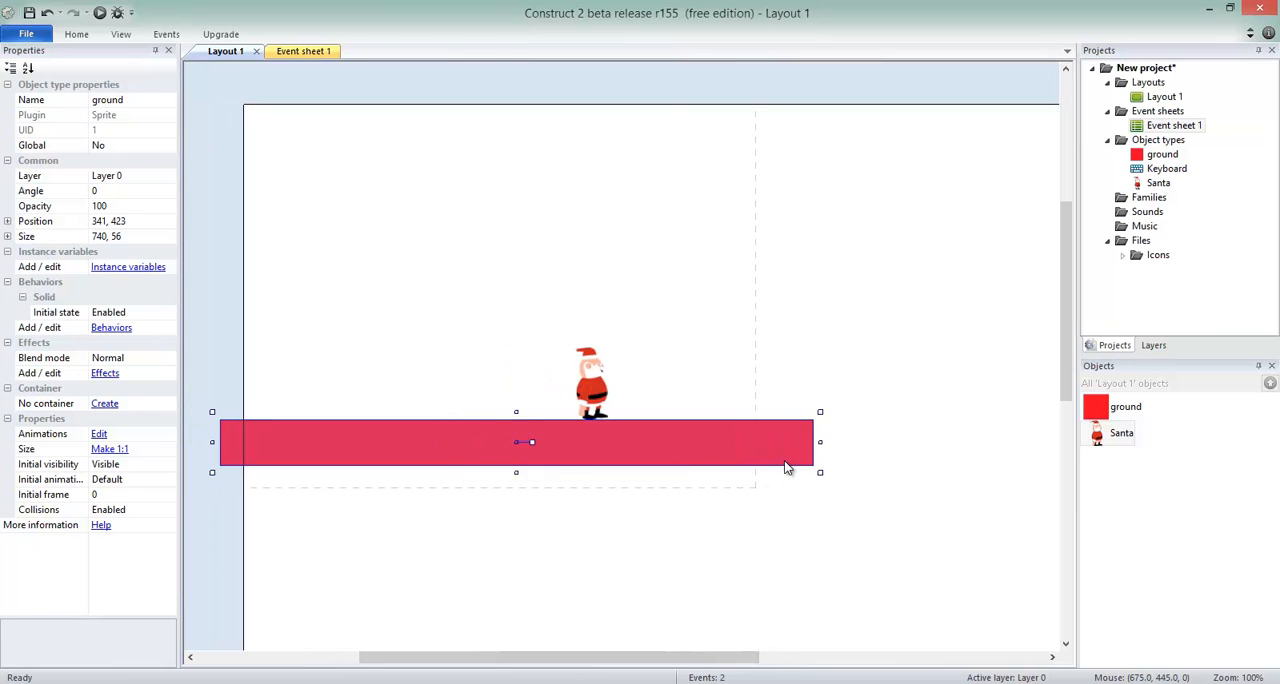
{"action": "left_click", "coordinate": [1163, 97]}
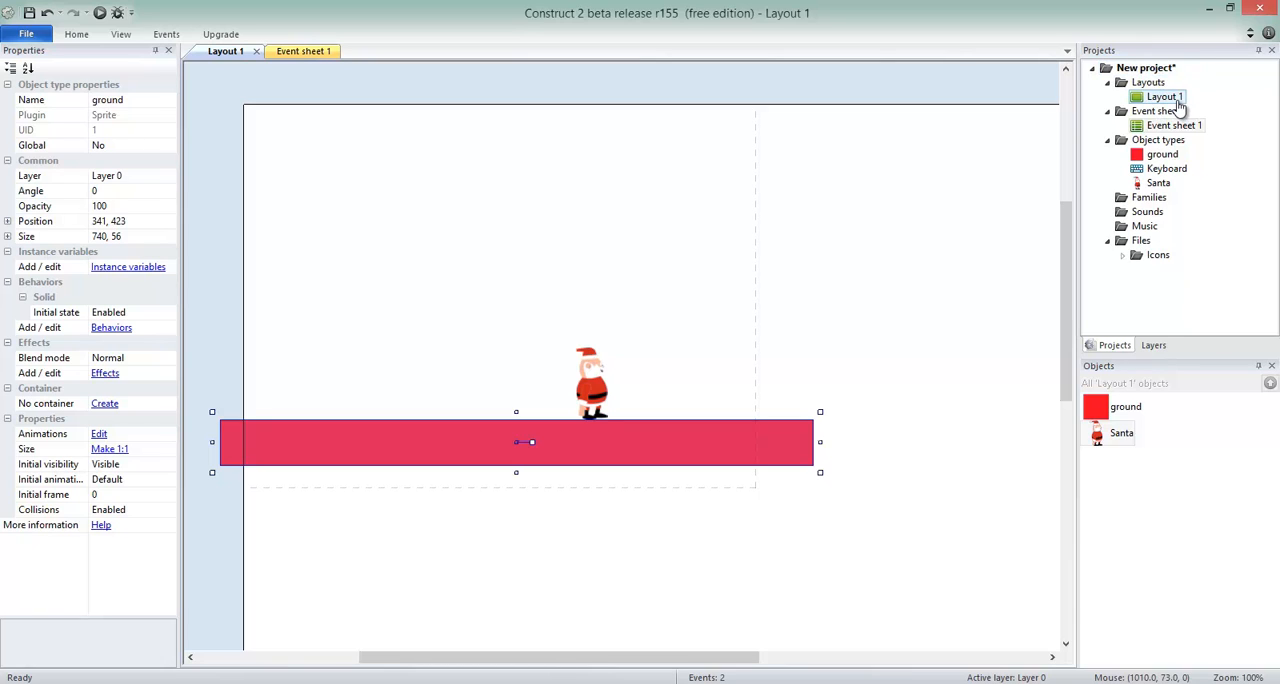
{"action": "left_click", "coordinate": [1178, 104]}
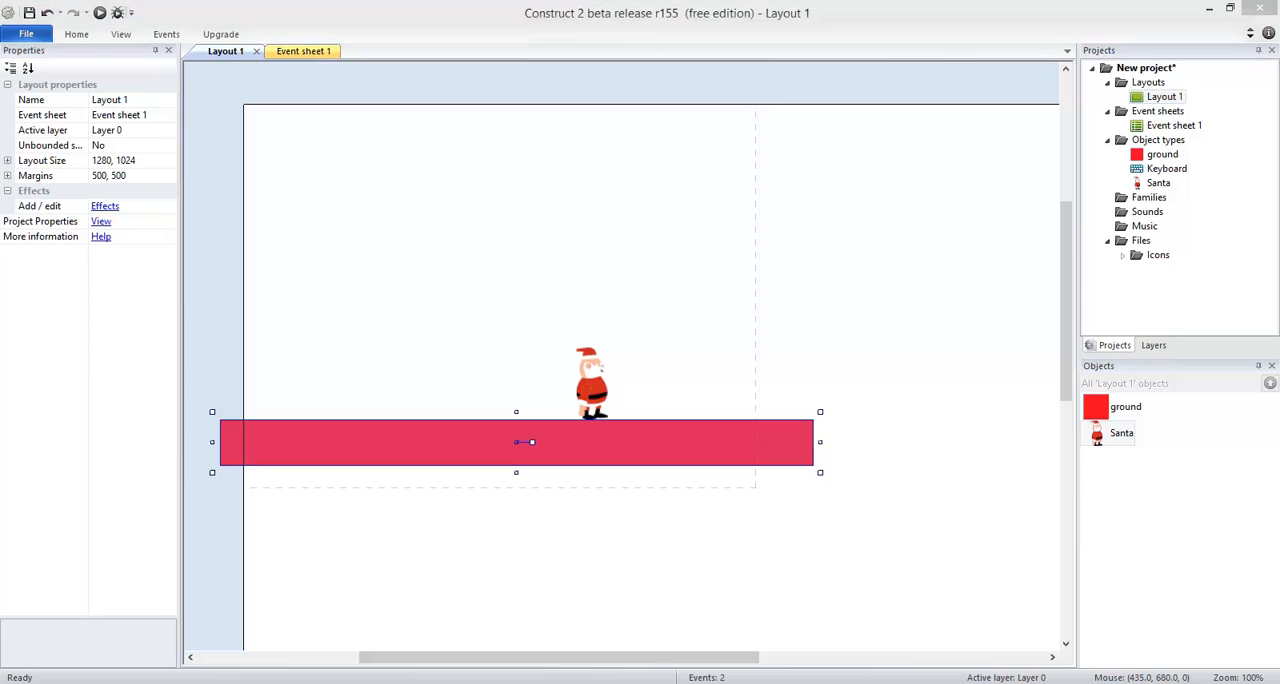
Step: Switch to the Christmas Factory project and copy the layout size of its Game layout
{"action": "mouse_move", "coordinate": [474, 682]}
{"action": "left_click", "coordinate": [406, 632]}
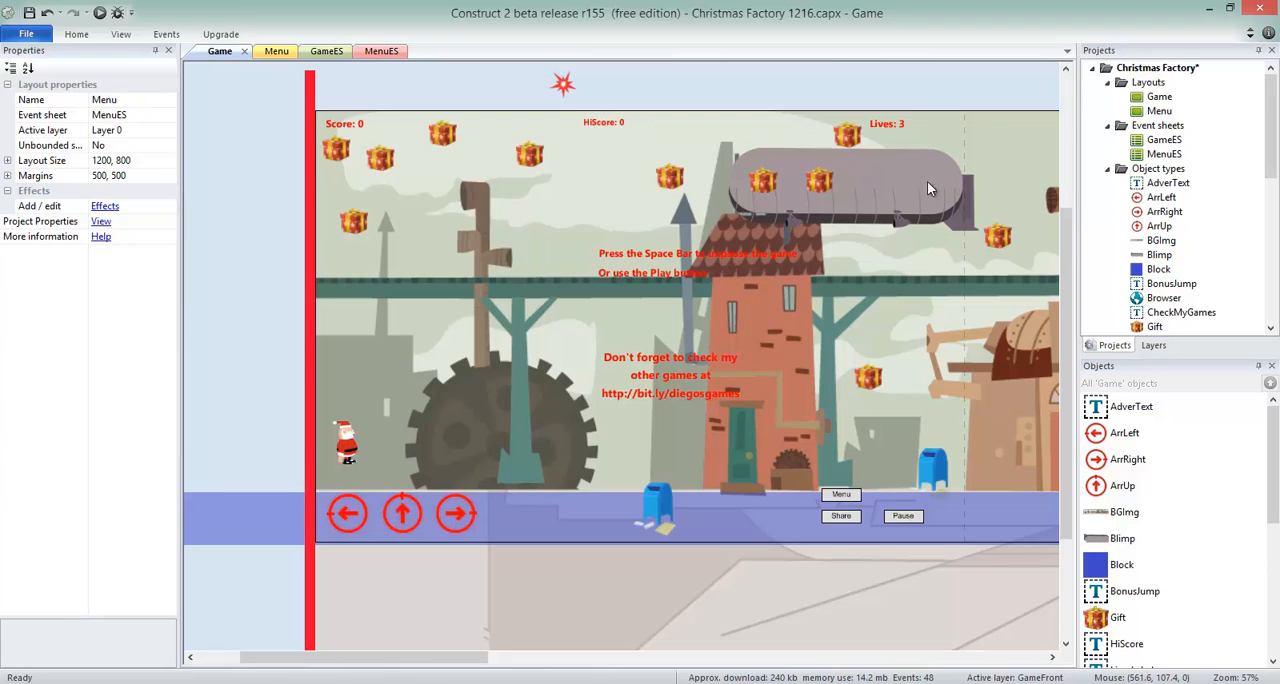
{"action": "left_click", "coordinate": [1159, 96]}
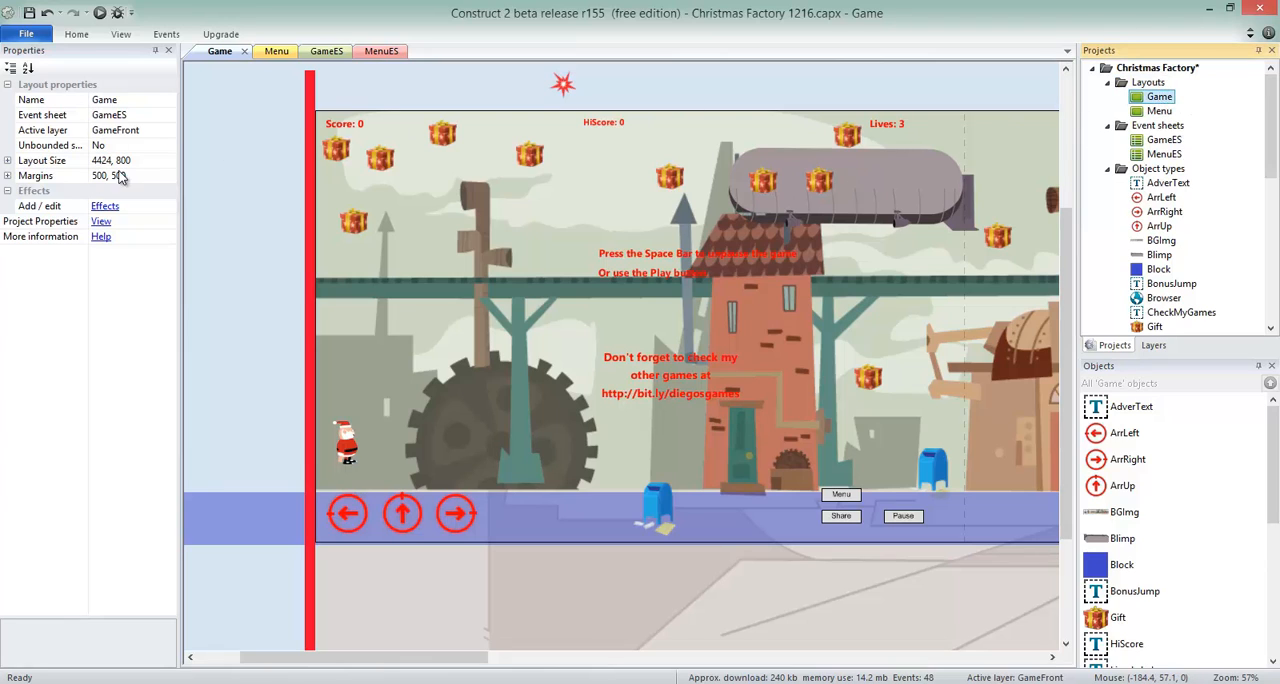
{"action": "left_click", "coordinate": [160, 162]}
{"action": "key", "text": "ctrl+c"}
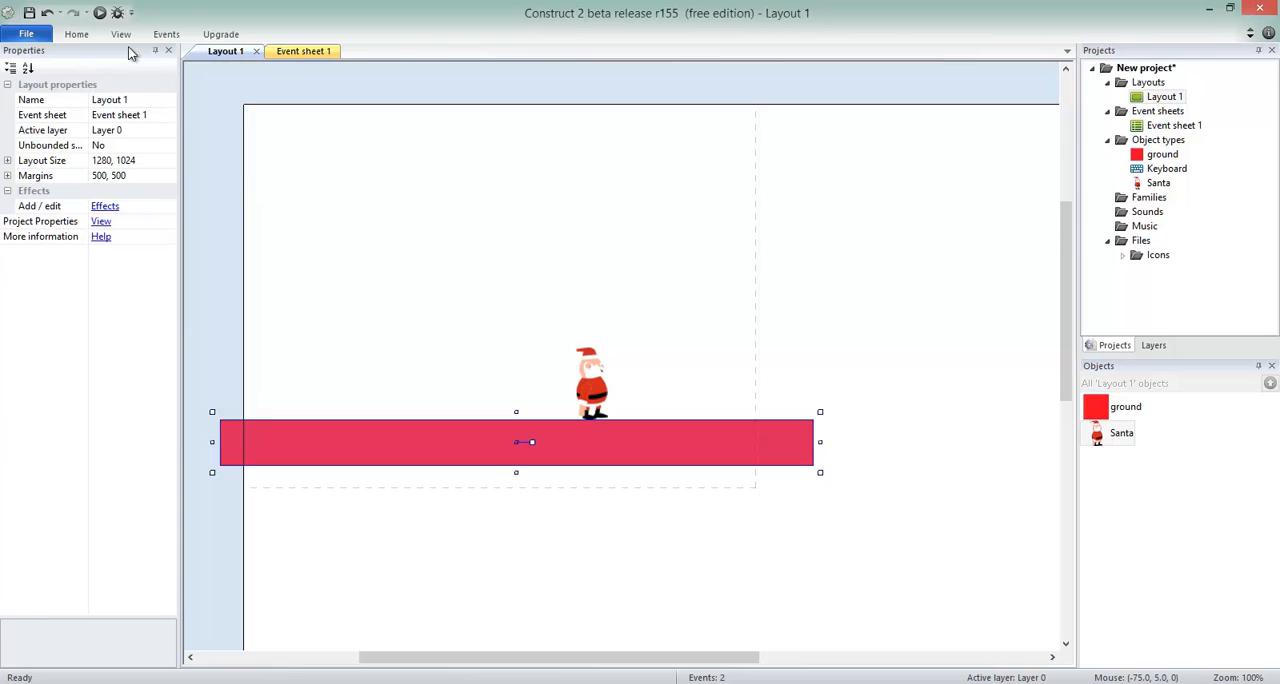
Step: Set the layout size of Layout 1 in the new project to 4424, 800
{"action": "left_click", "coordinate": [157, 162]}
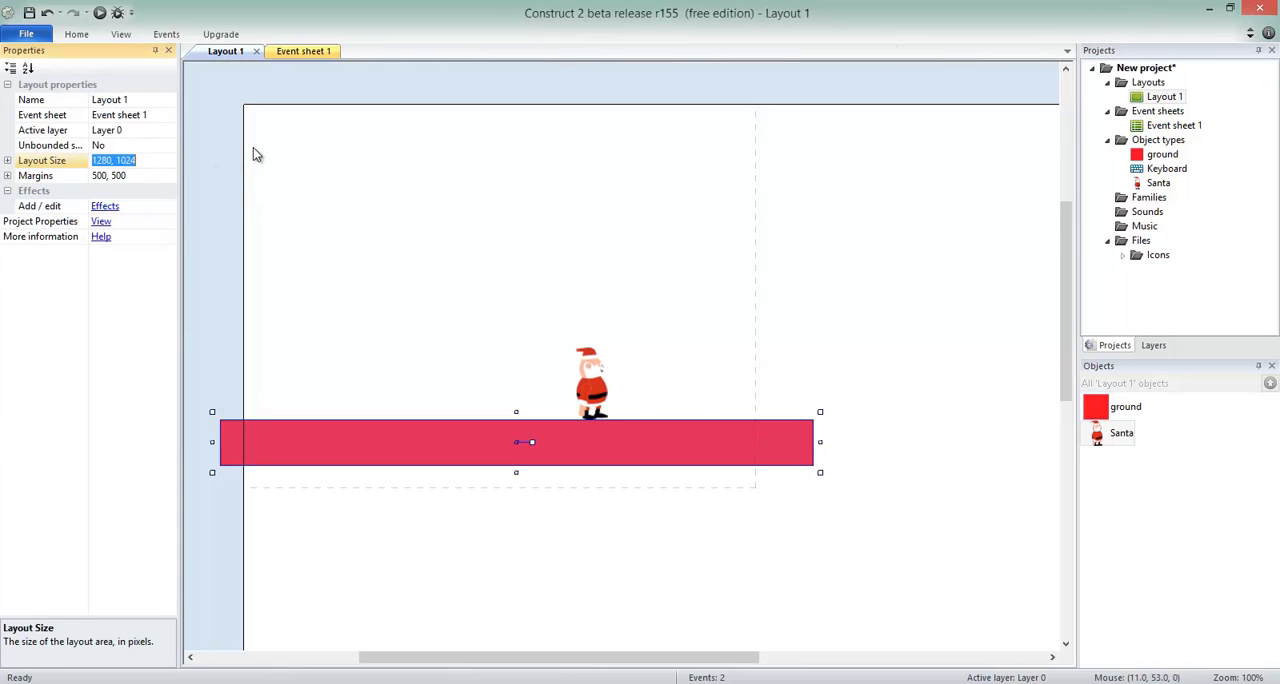
{"action": "key", "text": "ctrl+v"}
{"action": "key", "text": "Return"}
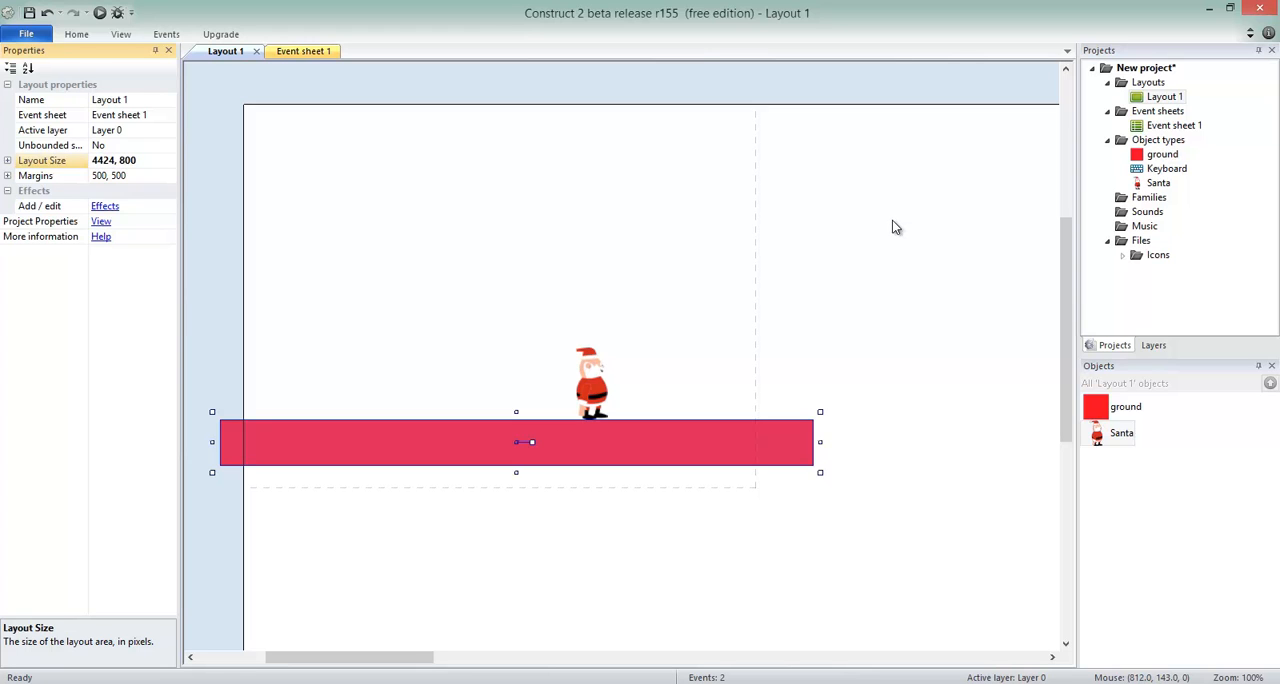
Step: Lengthen the ground platform from its right end to about 1577 × 56
{"action": "left_click", "coordinate": [520, 108]}
{"action": "scroll", "coordinate": [525, 95], "scroll_direction": "down", "scroll_amount": 5, "text": "ctrl"}
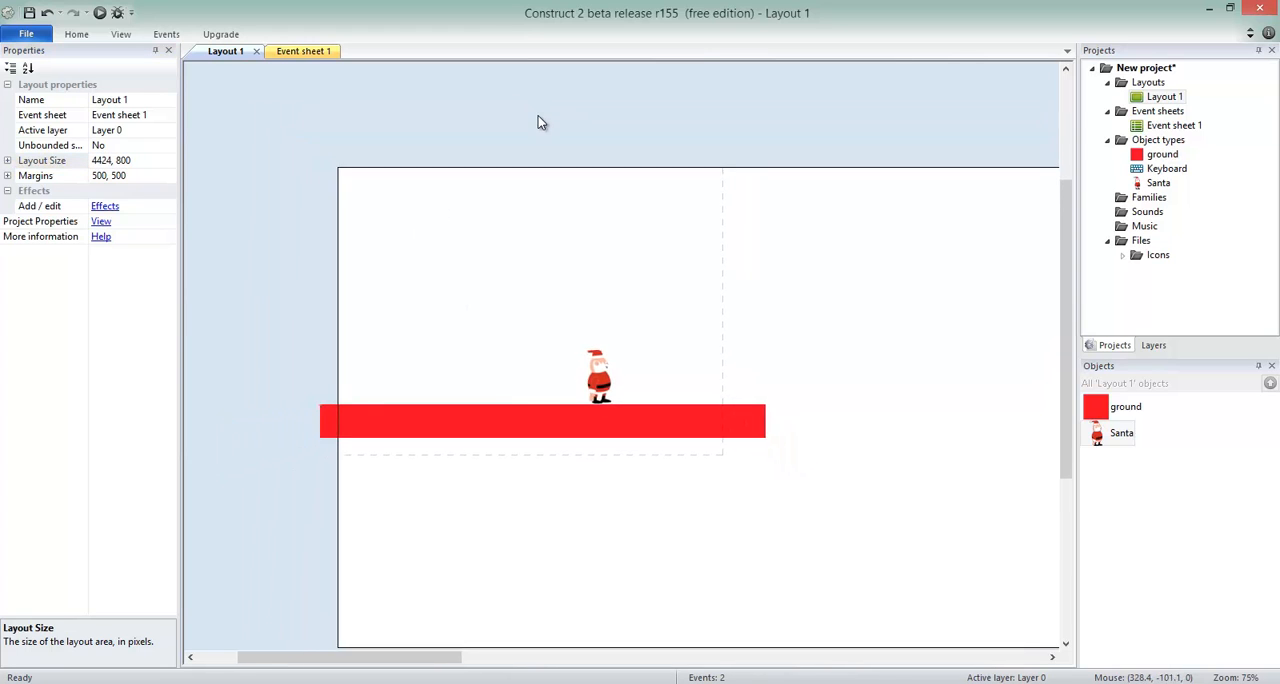
{"action": "scroll", "coordinate": [541, 126], "scroll_direction": "down", "scroll_amount": 2, "text": "ctrl"}
{"action": "left_click_drag", "start_coordinate": [506, 657], "coordinate": [502, 620]}
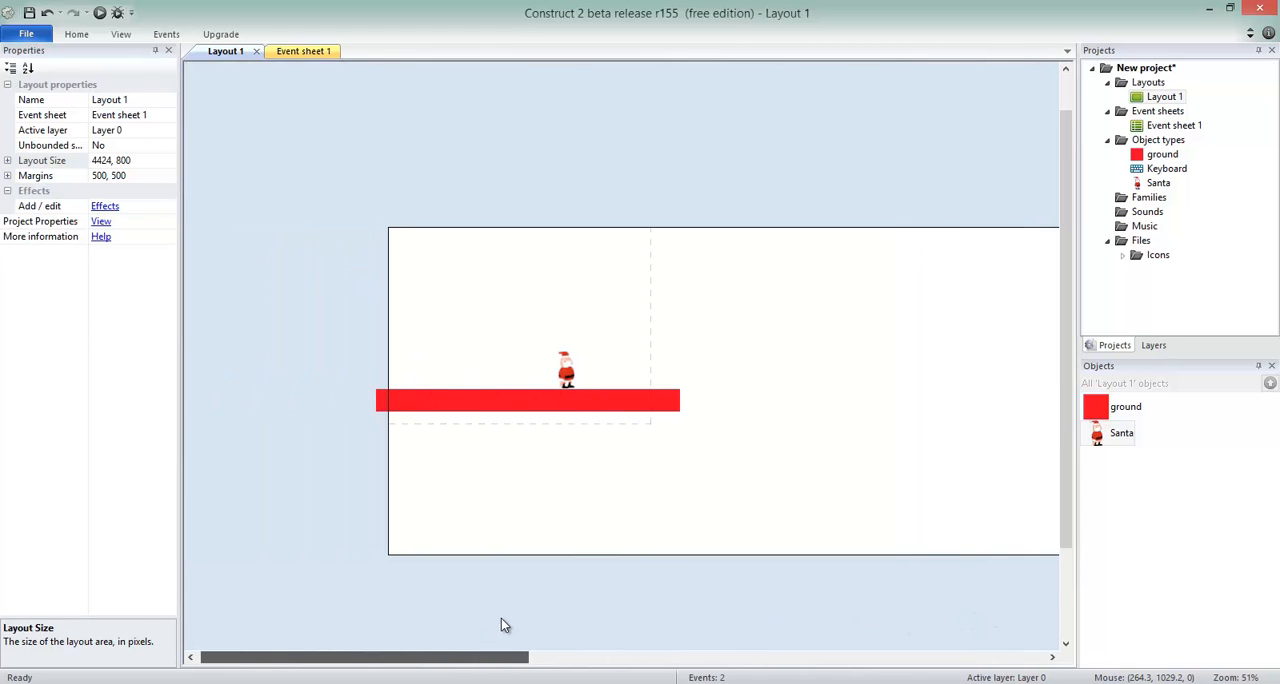
{"action": "left_click", "coordinate": [622, 404]}
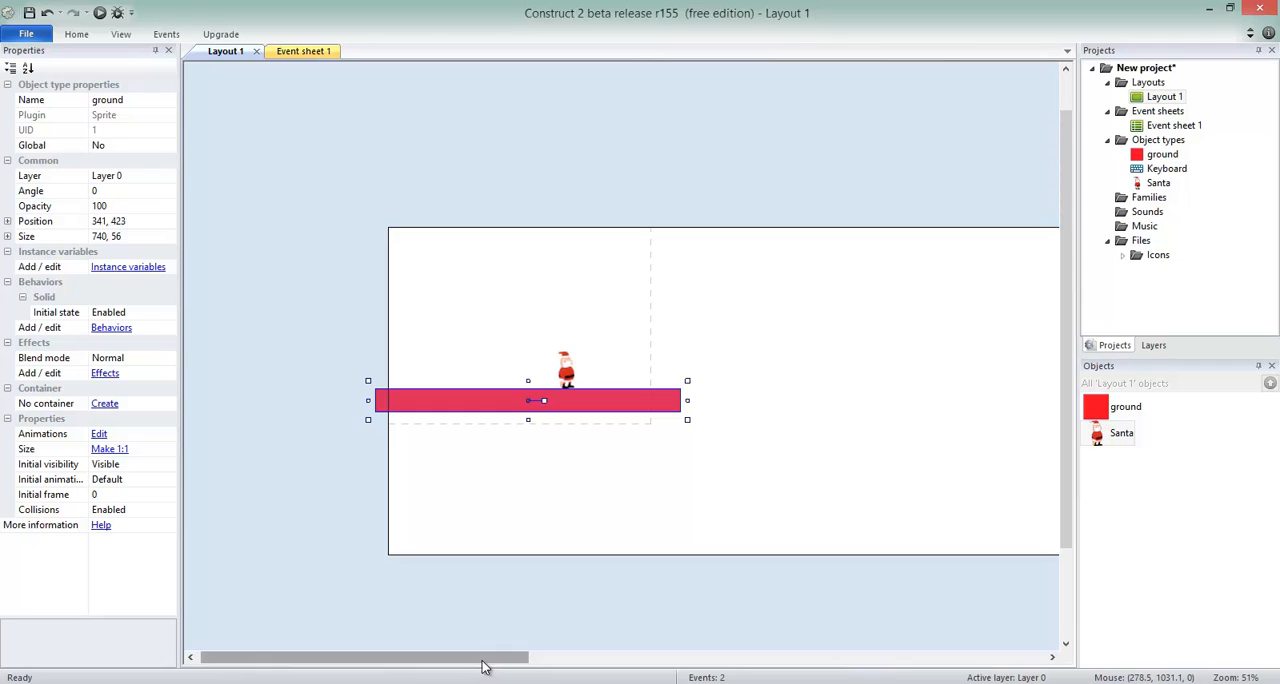
{"action": "left_click_drag", "start_coordinate": [494, 660], "coordinate": [486, 587]}
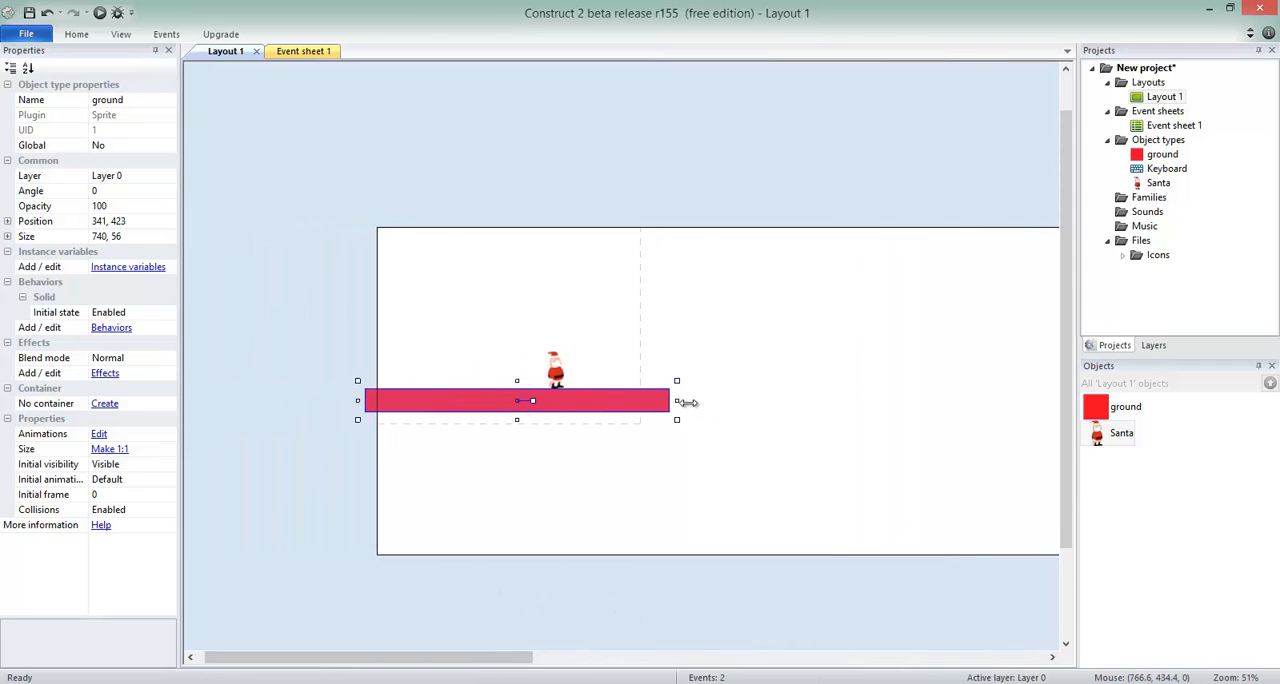
{"action": "left_click_drag", "start_coordinate": [677, 401], "coordinate": [1026, 404]}
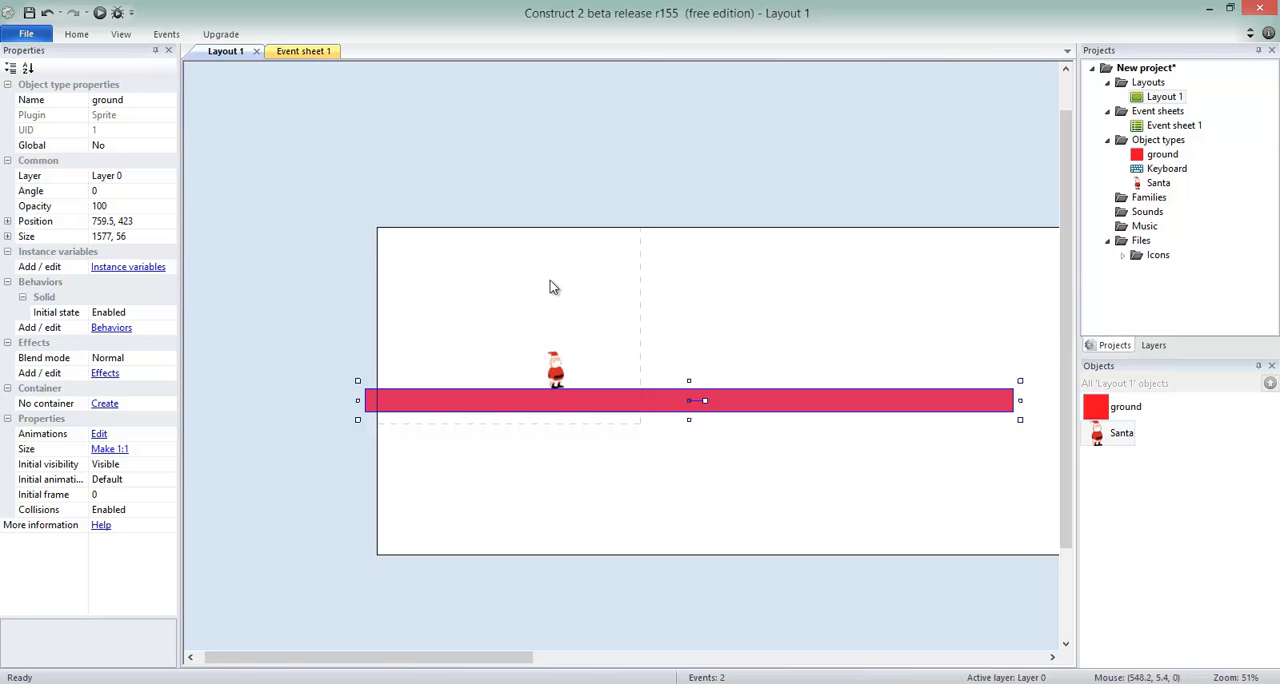
Step: Try Santa below the ground, then reposition him above the extended platform at about 917, 269
{"action": "left_click_drag", "start_coordinate": [555, 370], "coordinate": [467, 549]}
{"action": "left_click_drag", "start_coordinate": [450, 657], "coordinate": [504, 657]}
{"action": "left_click_drag", "start_coordinate": [343, 510], "coordinate": [614, 336]}
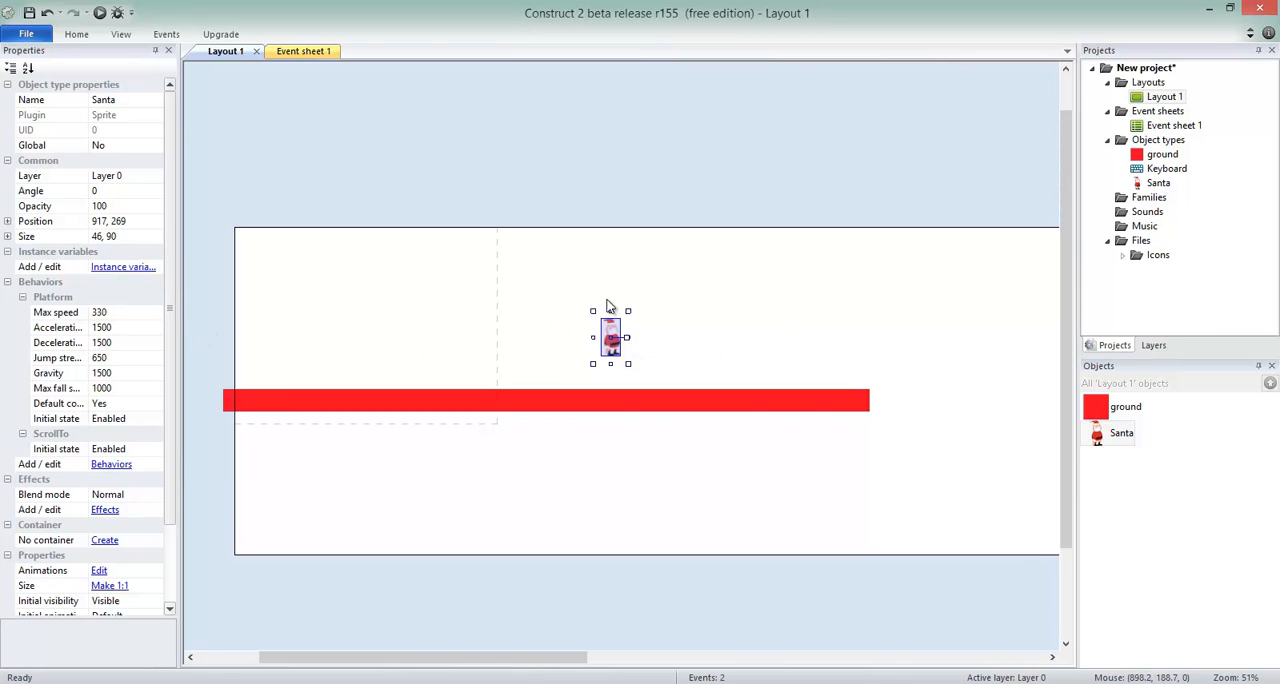
Step: Add the Bound to layout behavior to Santa so he cannot leave the layout
{"action": "left_click", "coordinate": [112, 465]}
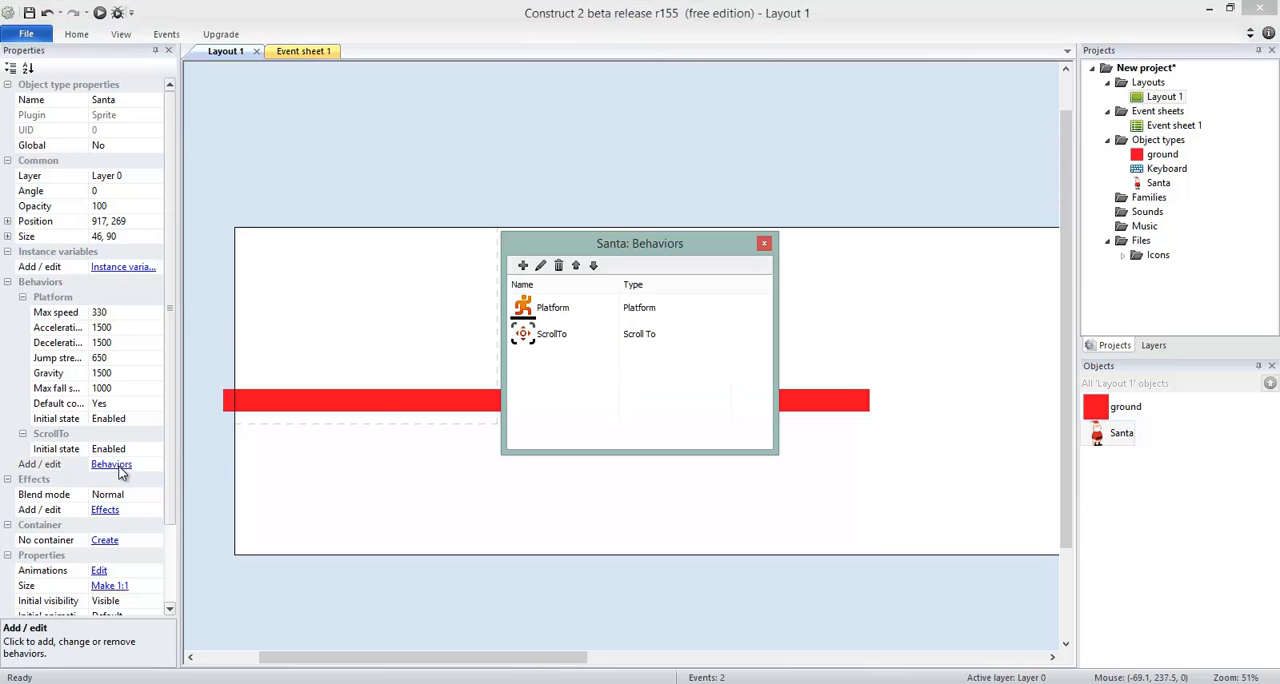
{"action": "left_click", "coordinate": [523, 266]}
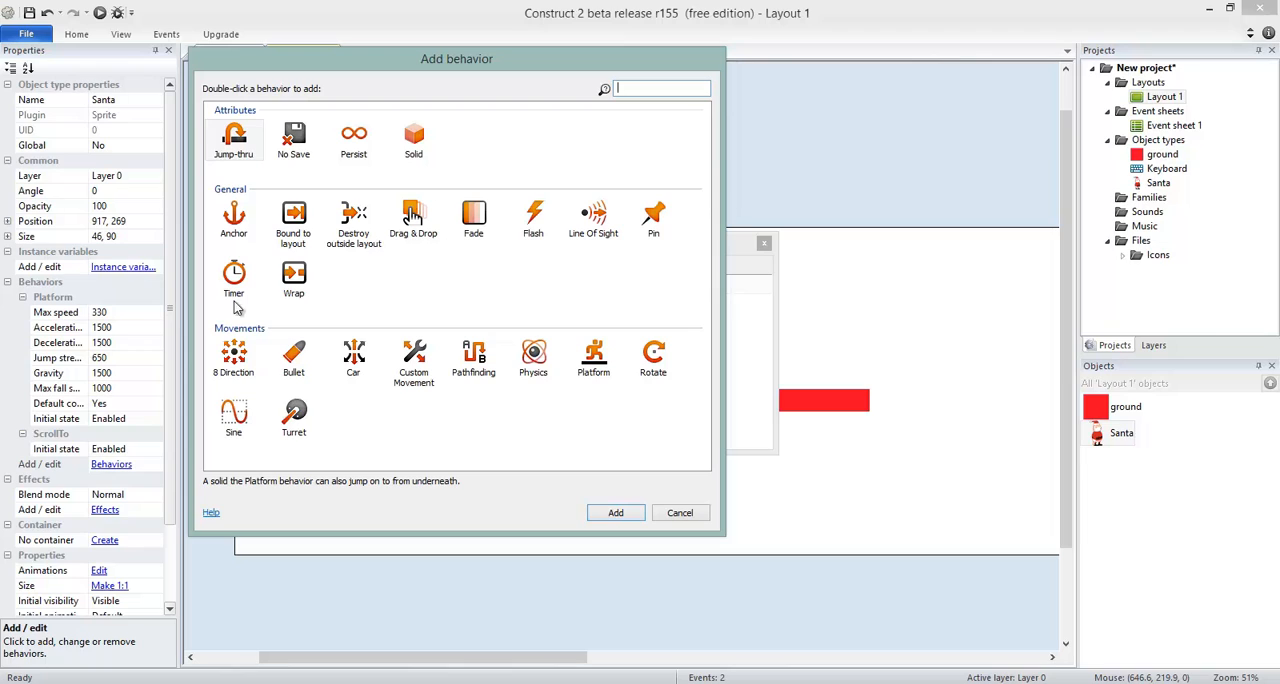
{"action": "left_click", "coordinate": [293, 222]}
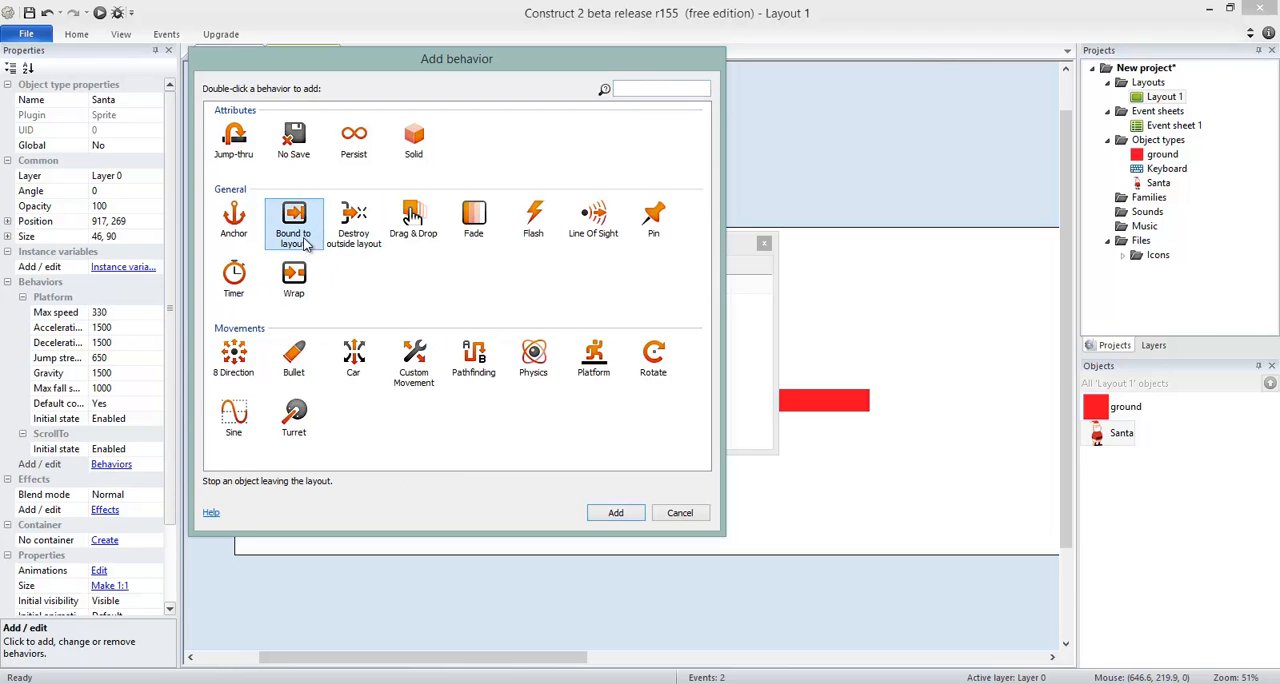
{"action": "left_click", "coordinate": [615, 512]}
{"action": "left_click", "coordinate": [763, 245]}
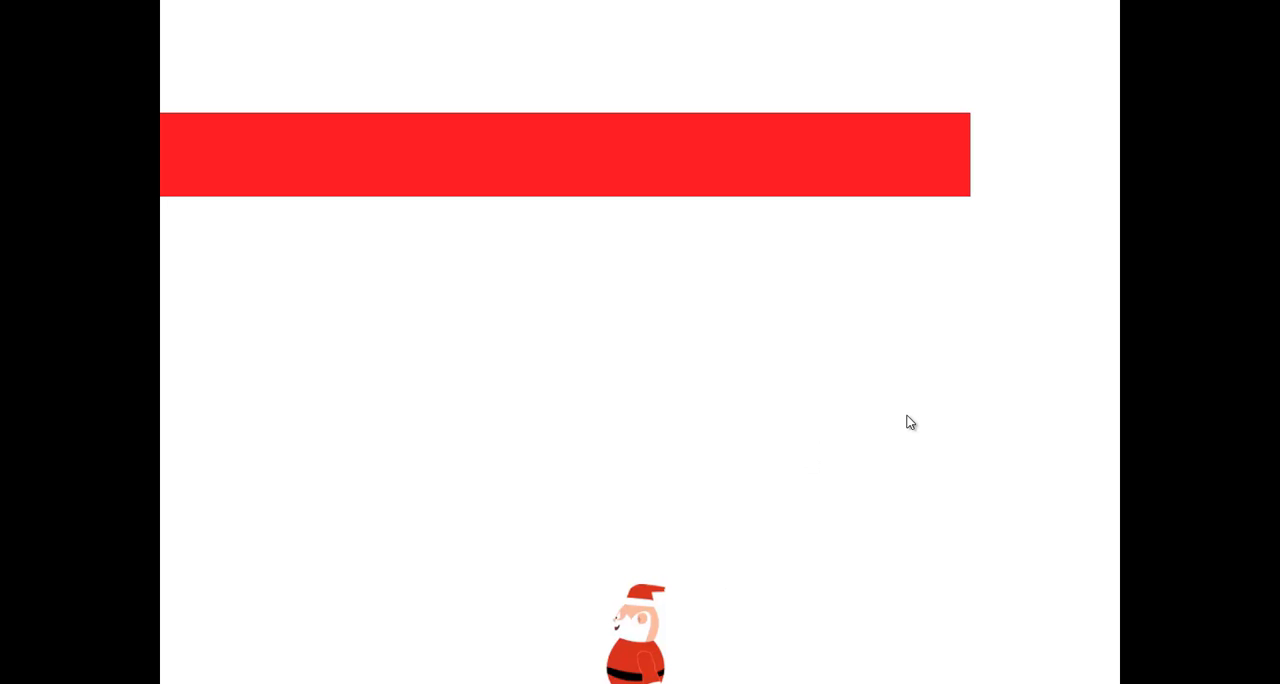
Step: Close the game preview and review Santa's ScrollTo and BoundToLayout entries in his behaviors list
{"action": "key", "text": "alt+F4"}
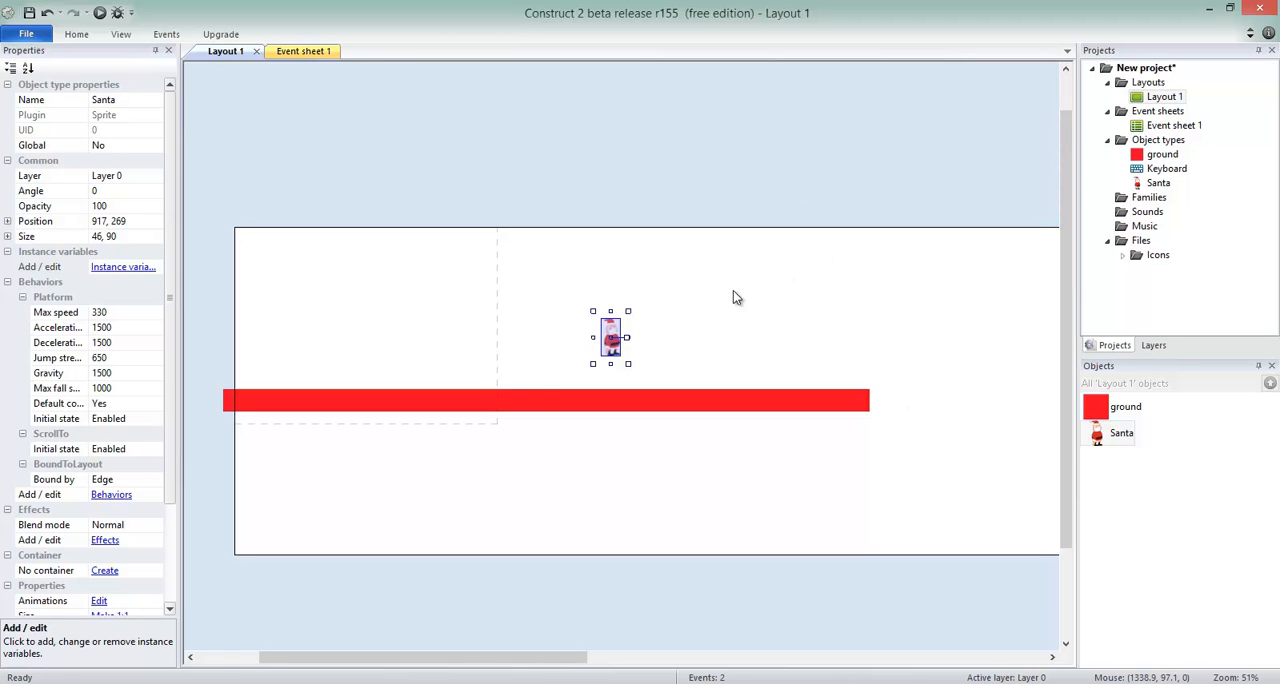
{"action": "left_click", "coordinate": [106, 495]}
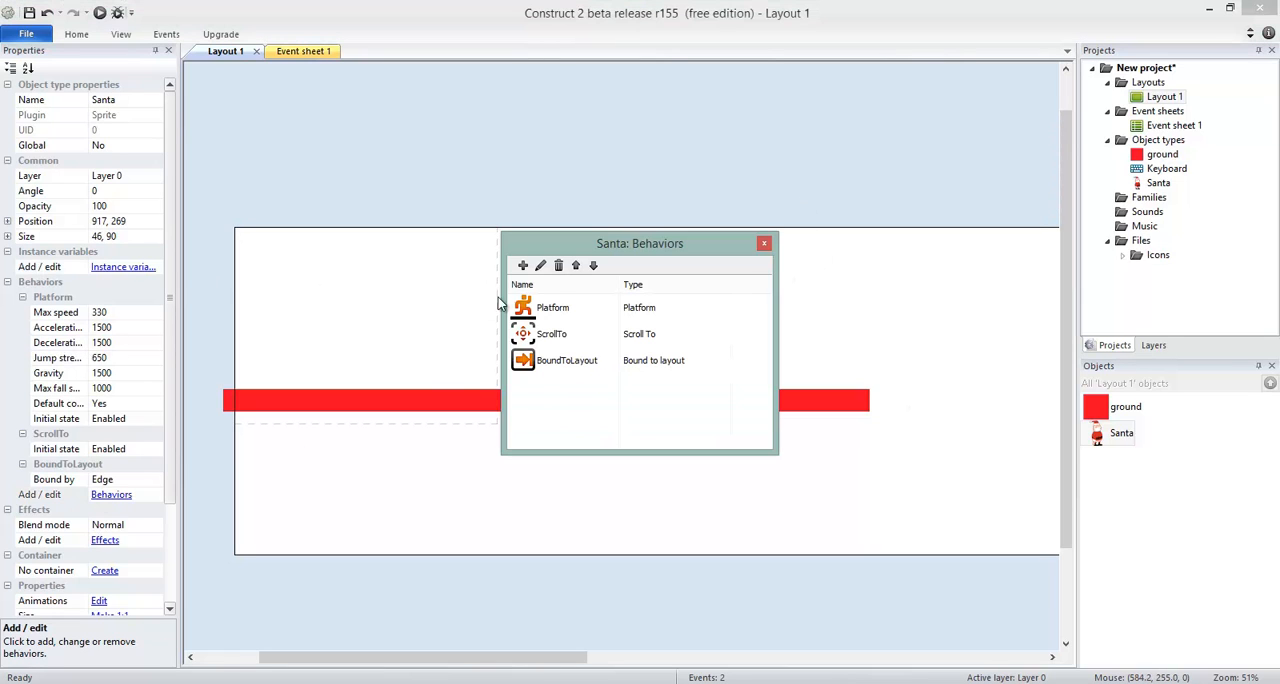
{"action": "left_click", "coordinate": [565, 336]}
{"action": "left_click", "coordinate": [586, 364]}
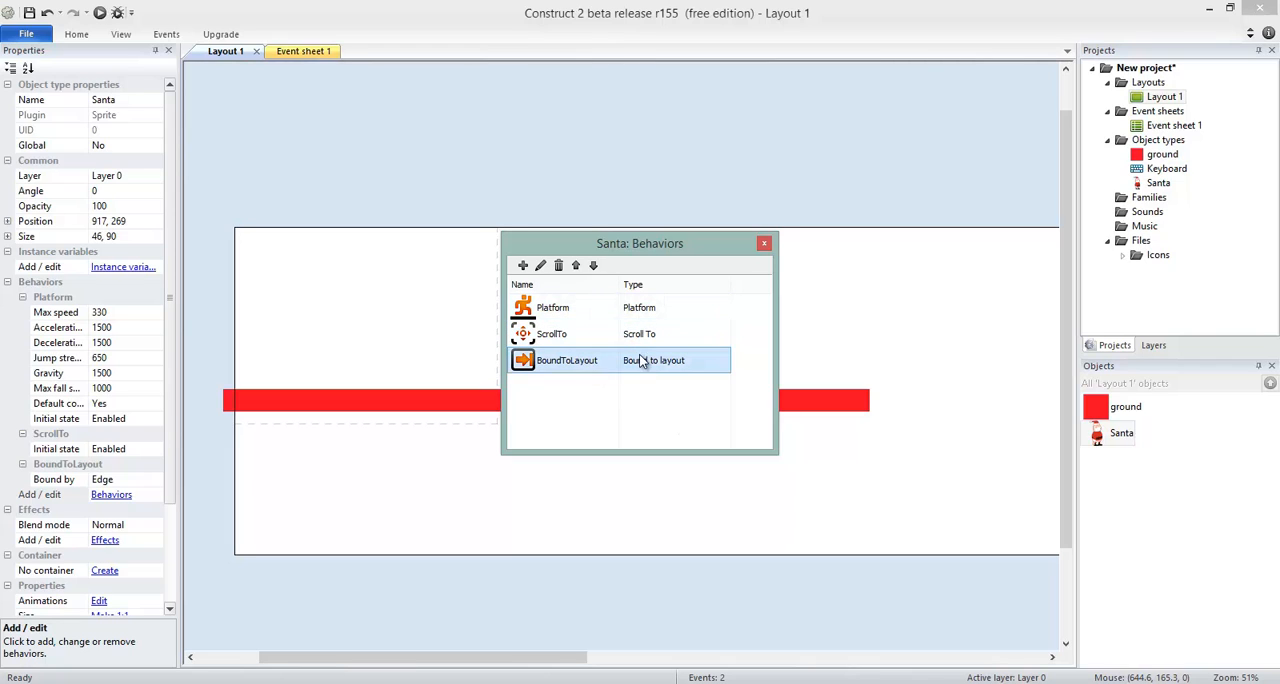
{"action": "left_click", "coordinate": [764, 243]}
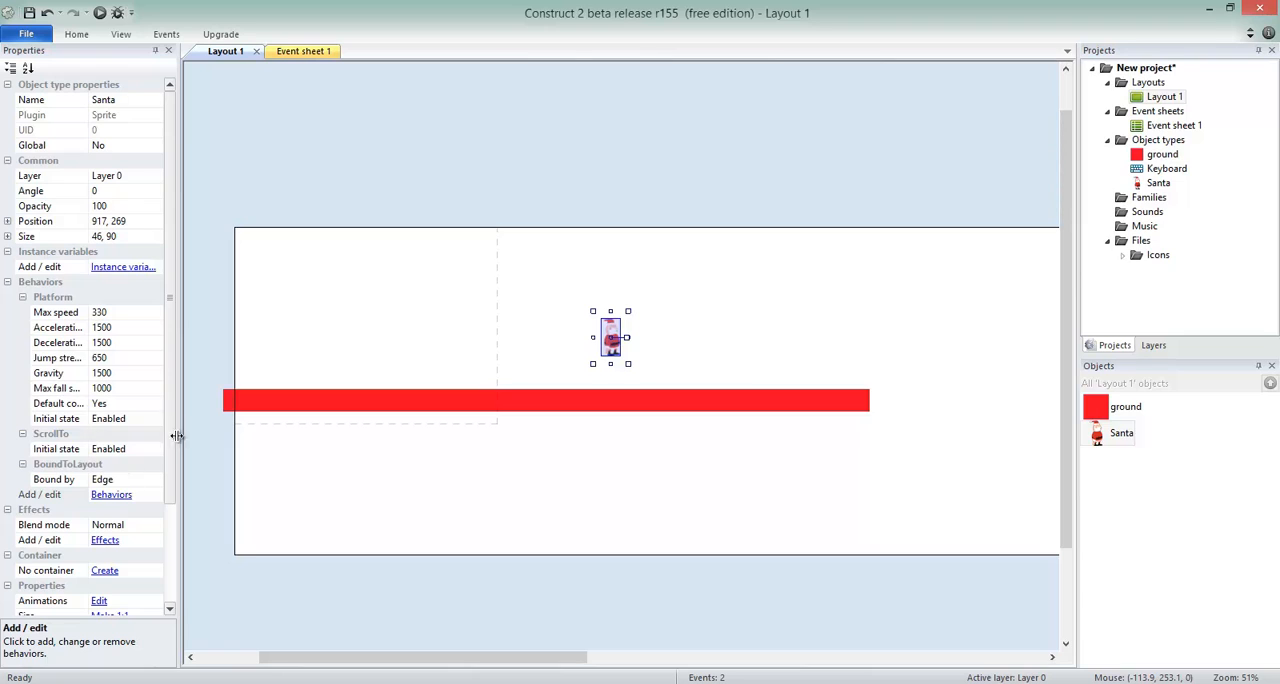
Step: View Santa's sprite in the image editor and close it without changing the image
{"action": "mouse_move", "coordinate": [178, 405]}
{"action": "left_mouse_down"}
{"action": "mouse_move", "coordinate": [177, 551]}
{"action": "mouse_move", "coordinate": [186, 393]}
{"action": "left_mouse_up"}
{"action": "scroll", "coordinate": [776, 323], "scroll_direction": "up", "scroll_amount": 5, "text": "ctrl"}
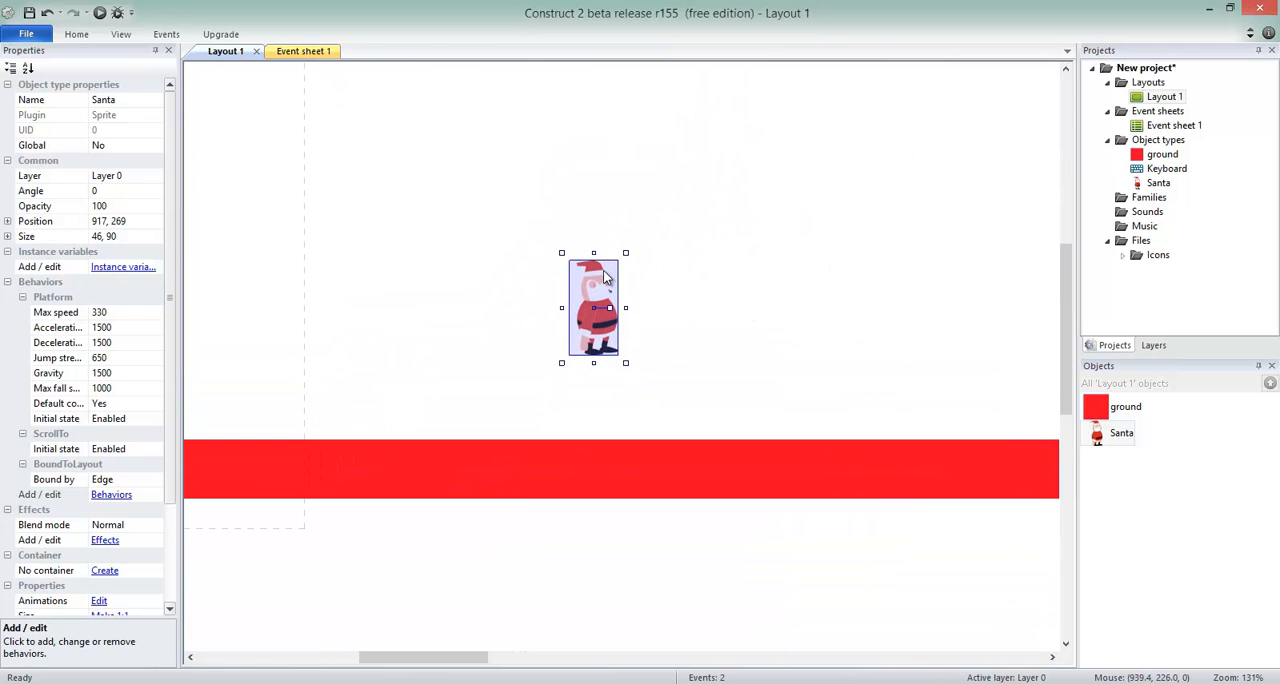
{"action": "left_click", "coordinate": [650, 226]}
{"action": "double_click", "coordinate": [1121, 434]}
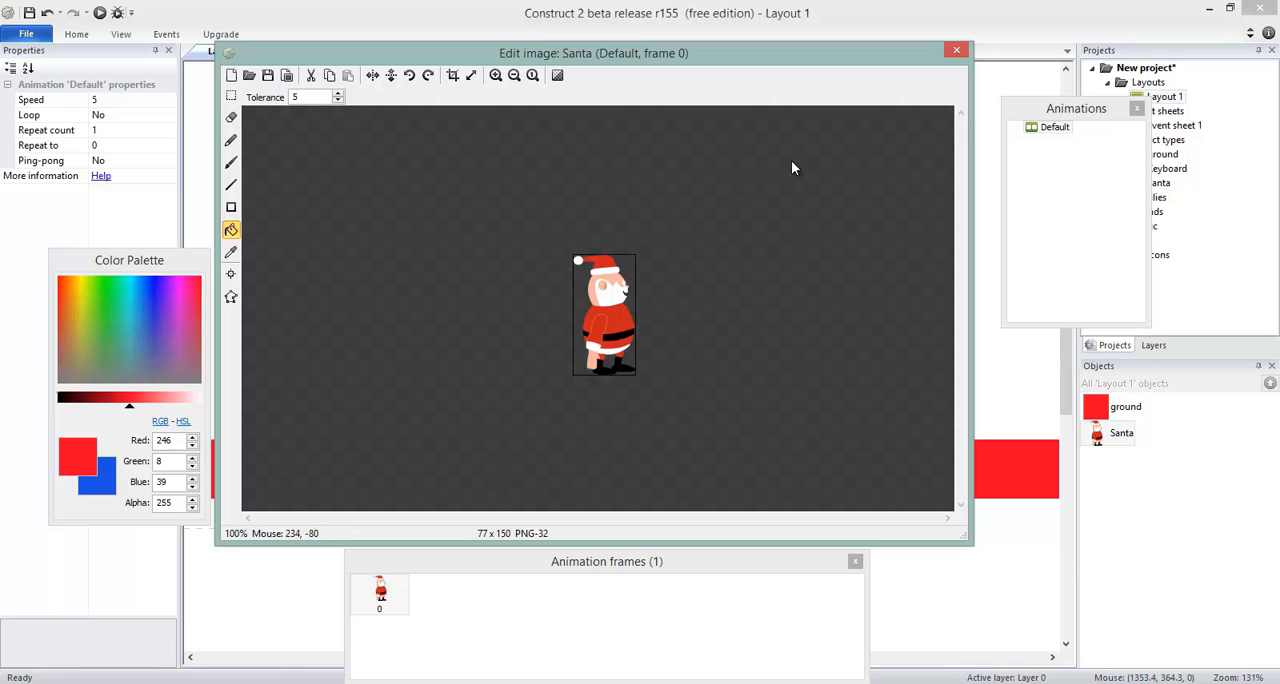
{"action": "left_click", "coordinate": [956, 52]}
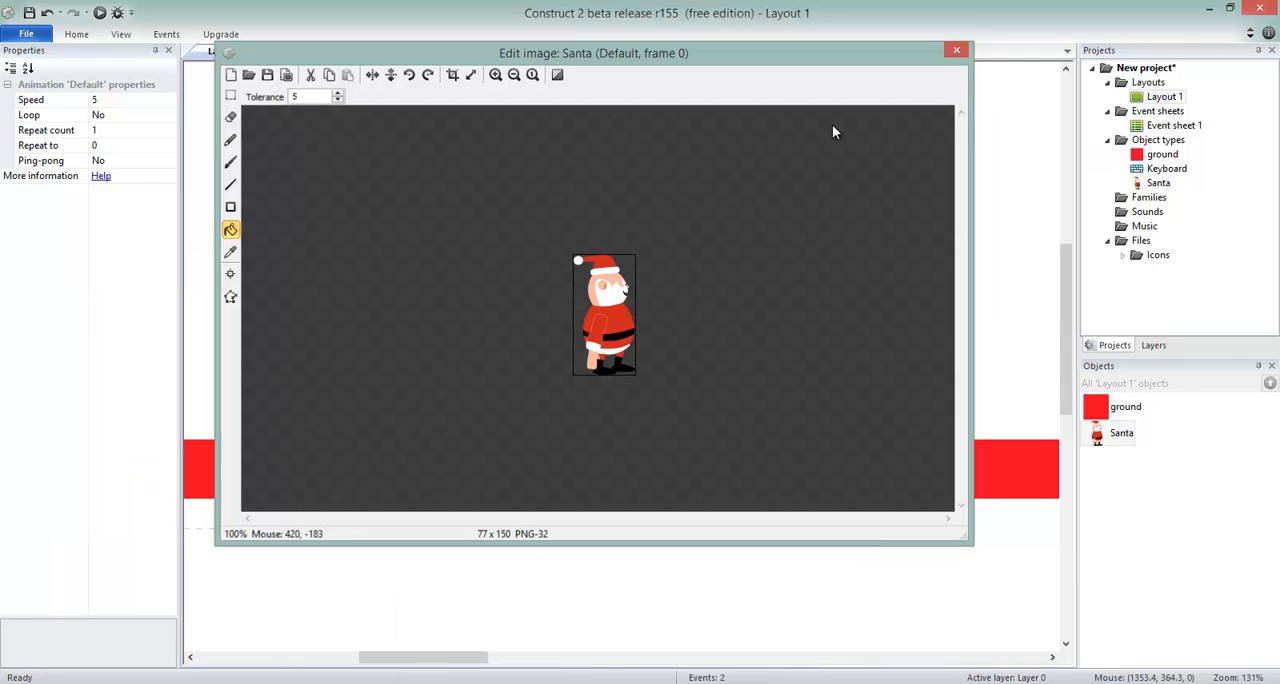
{"action": "left_click", "coordinate": [776, 277]}
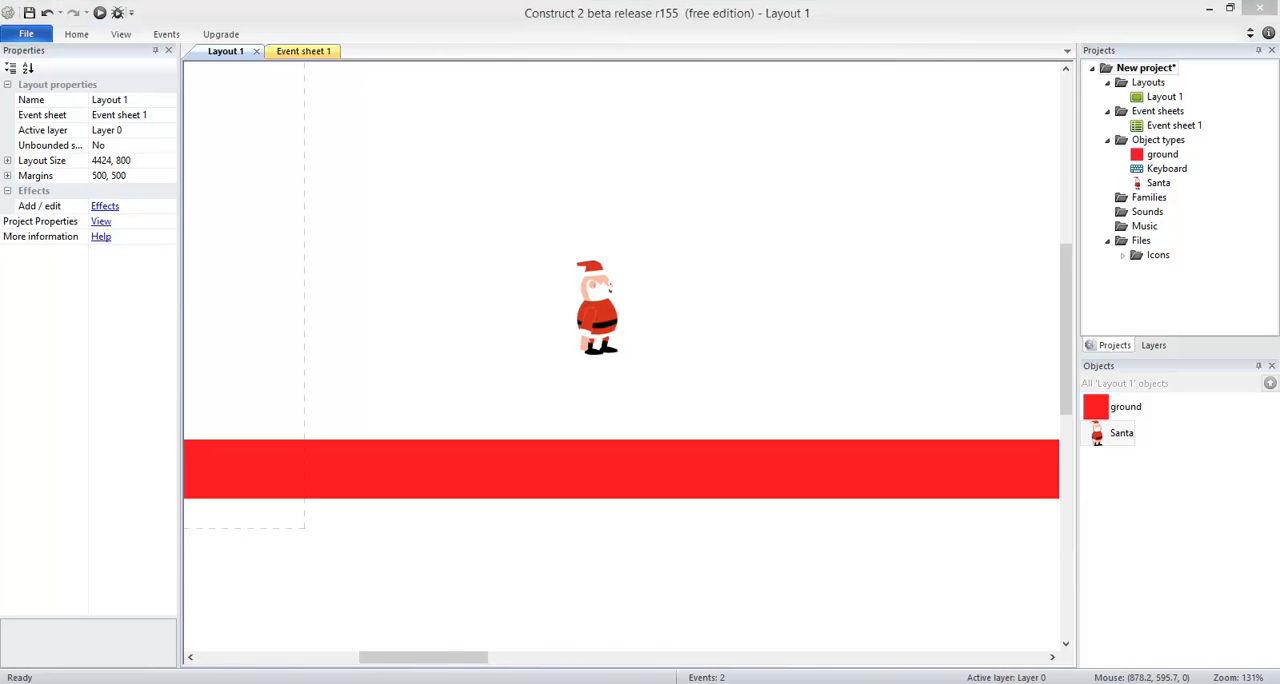
Step: Switch to the Christmas Factory project, examine the start of its Game layout, and return to the new project
{"action": "mouse_move", "coordinate": [474, 683]}
{"action": "left_click", "coordinate": [405, 610]}
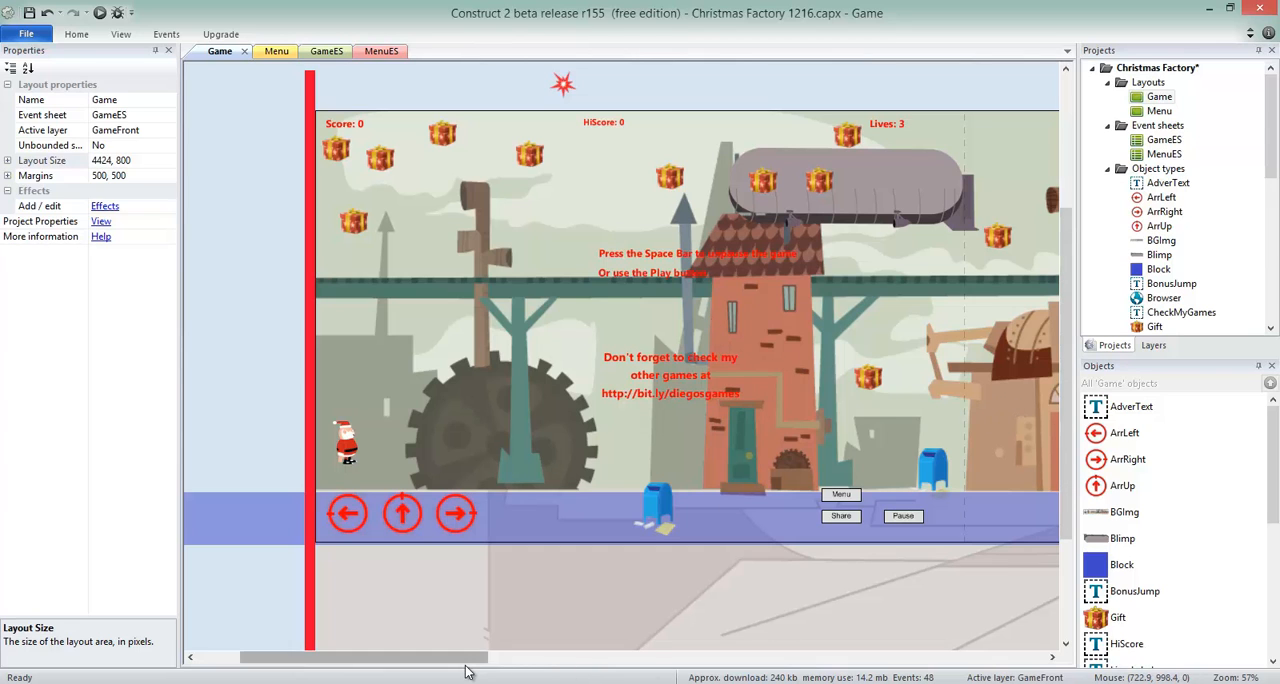
{"action": "left_click_drag", "start_coordinate": [466, 660], "coordinate": [413, 662]}
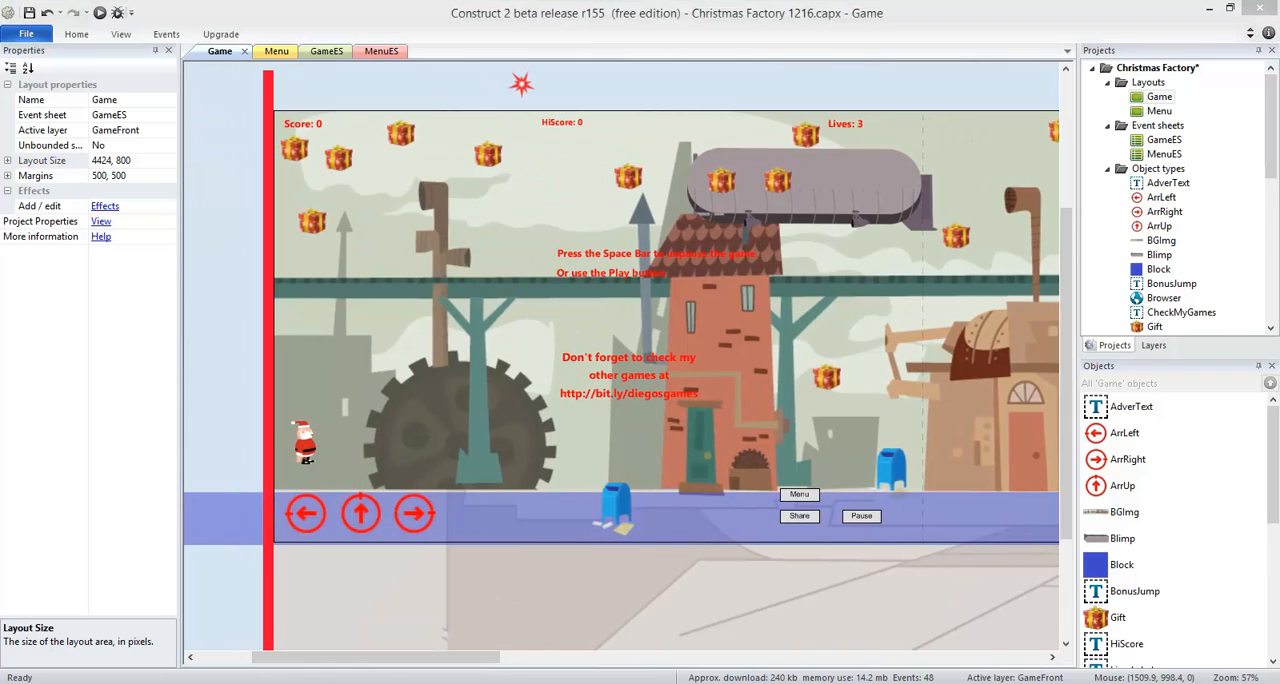
{"action": "mouse_move", "coordinate": [530, 682]}
{"action": "left_click", "coordinate": [530, 630]}
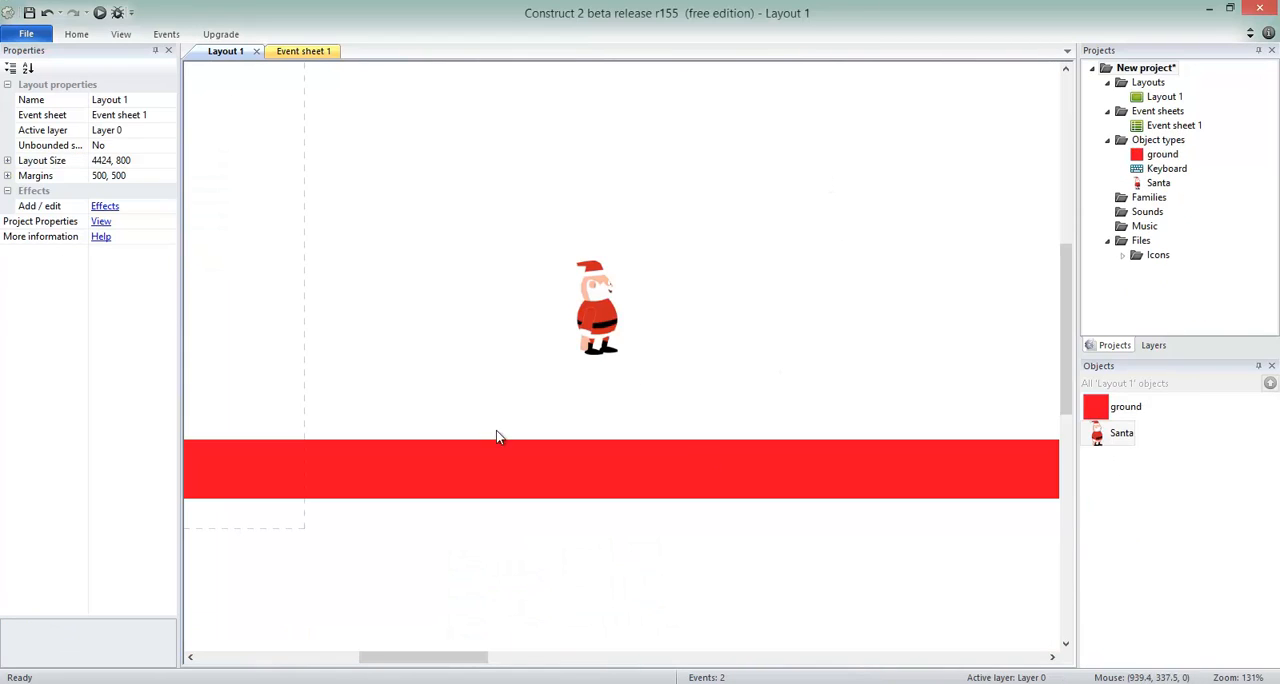
Step: Move Santa to the start of the layout above the ground, at about 133, 294
{"action": "left_click_drag", "start_coordinate": [449, 660], "coordinate": [380, 660]}
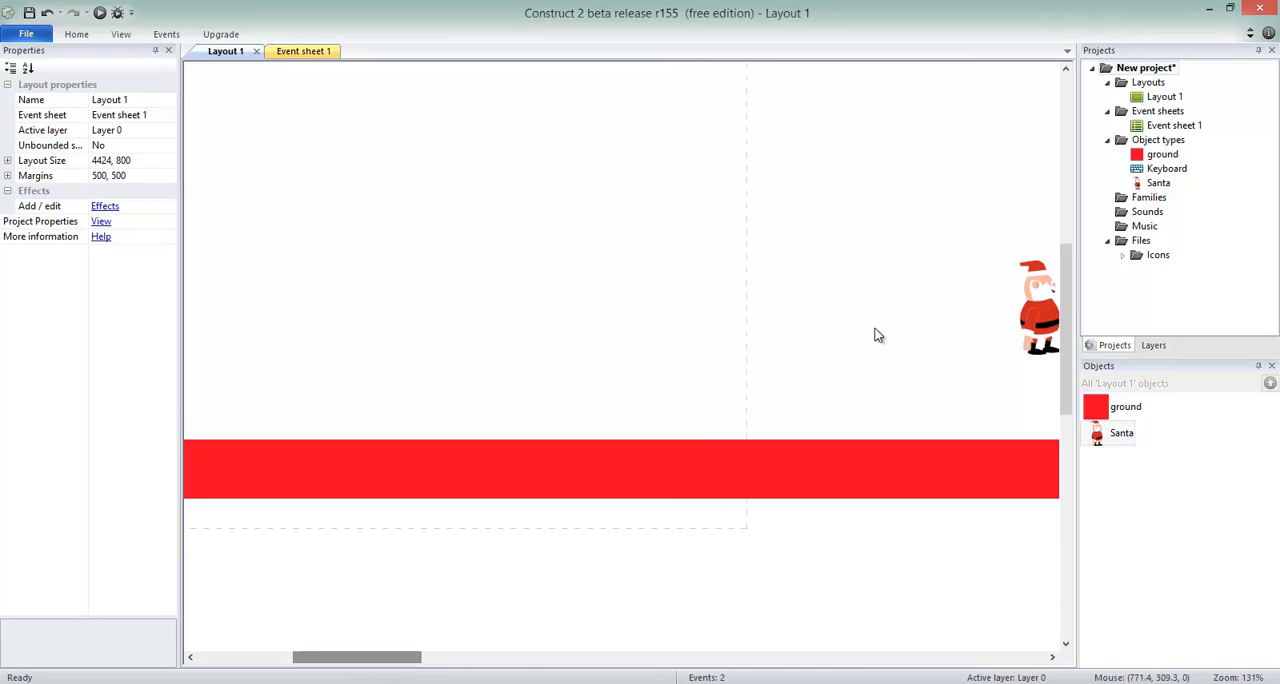
{"action": "scroll", "coordinate": [826, 243], "scroll_direction": "down", "scroll_amount": 3, "text": "ctrl"}
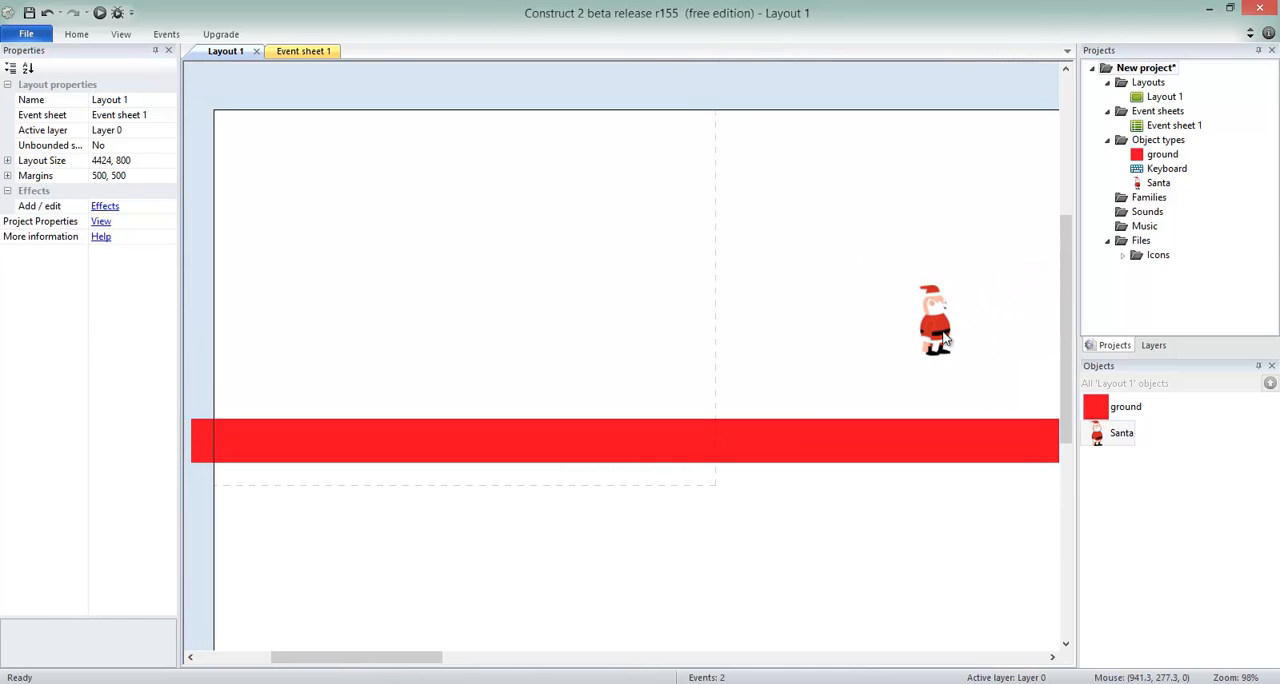
{"action": "left_click_drag", "start_coordinate": [929, 318], "coordinate": [330, 345]}
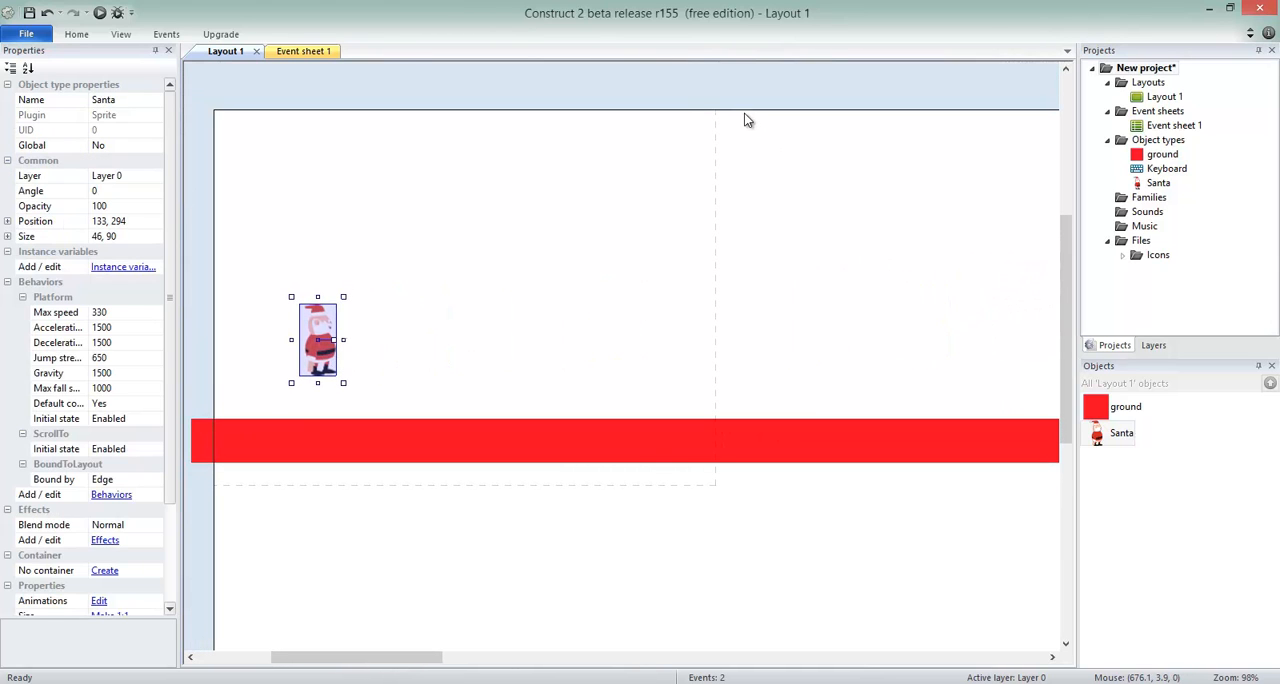
Step: Insert a Tiled Background object into Layout 1 at about 349, 48
{"action": "left_click", "coordinate": [1162, 96]}
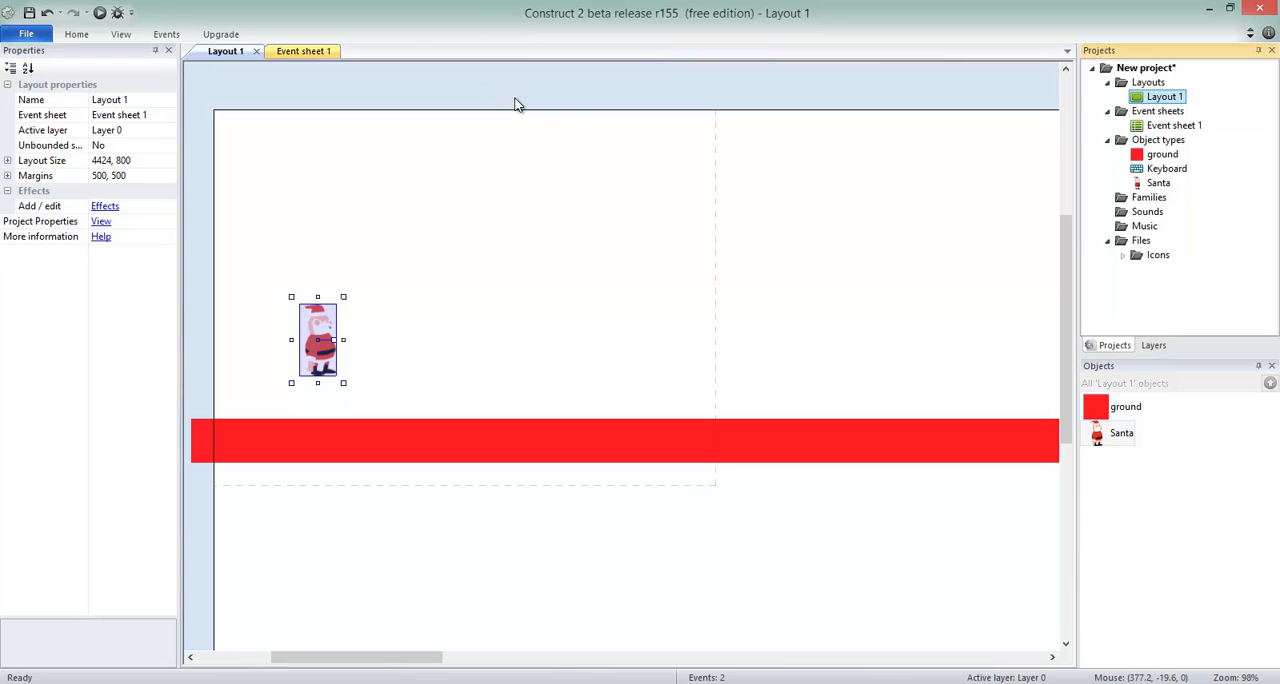
{"action": "double_click", "coordinate": [569, 138]}
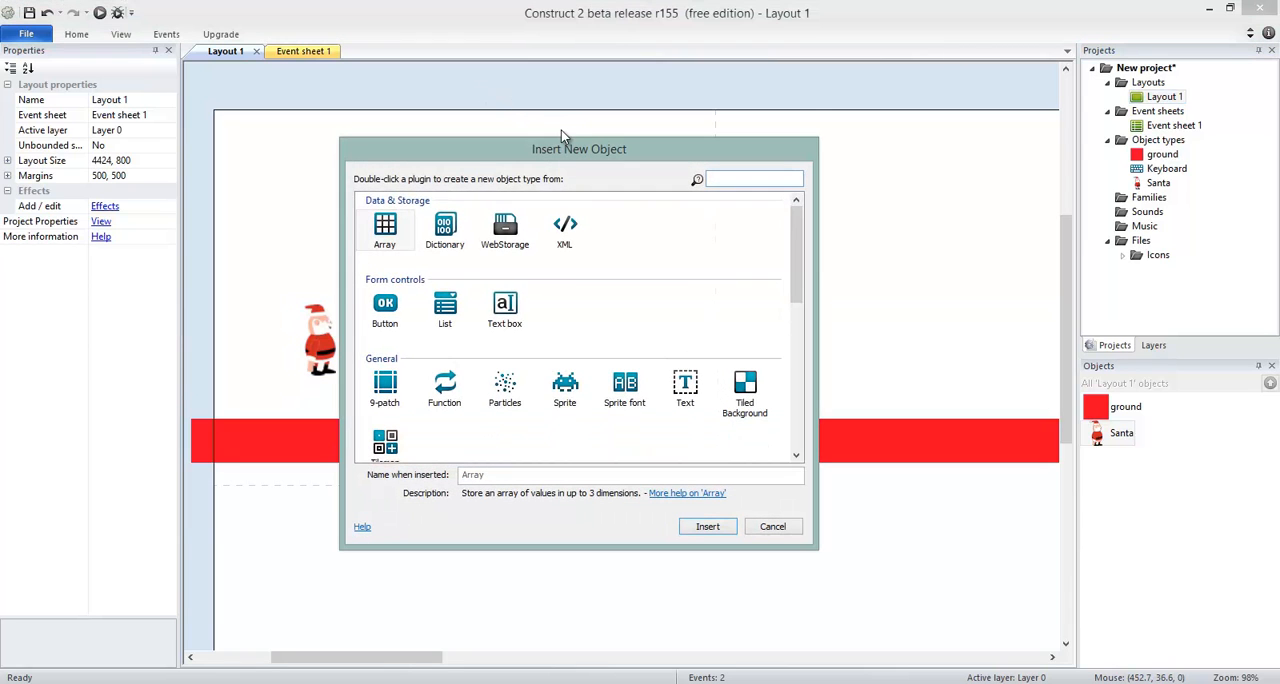
{"action": "left_click", "coordinate": [566, 390]}
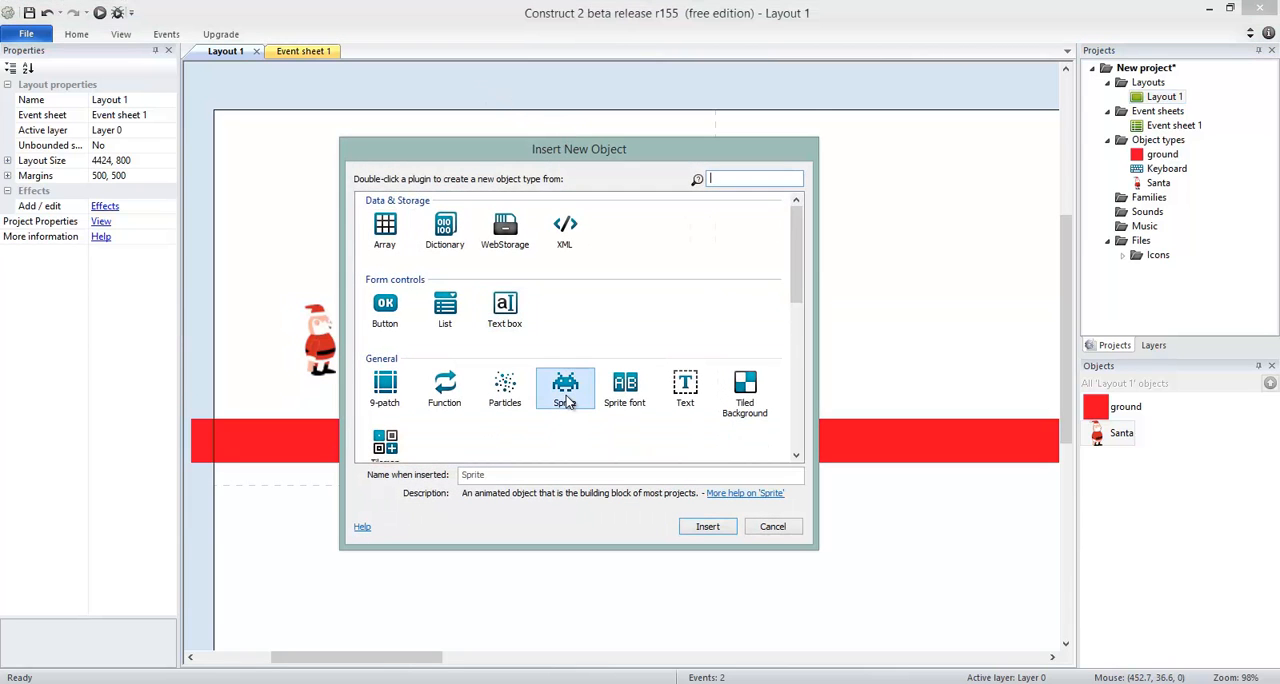
{"action": "double_click", "coordinate": [745, 390]}
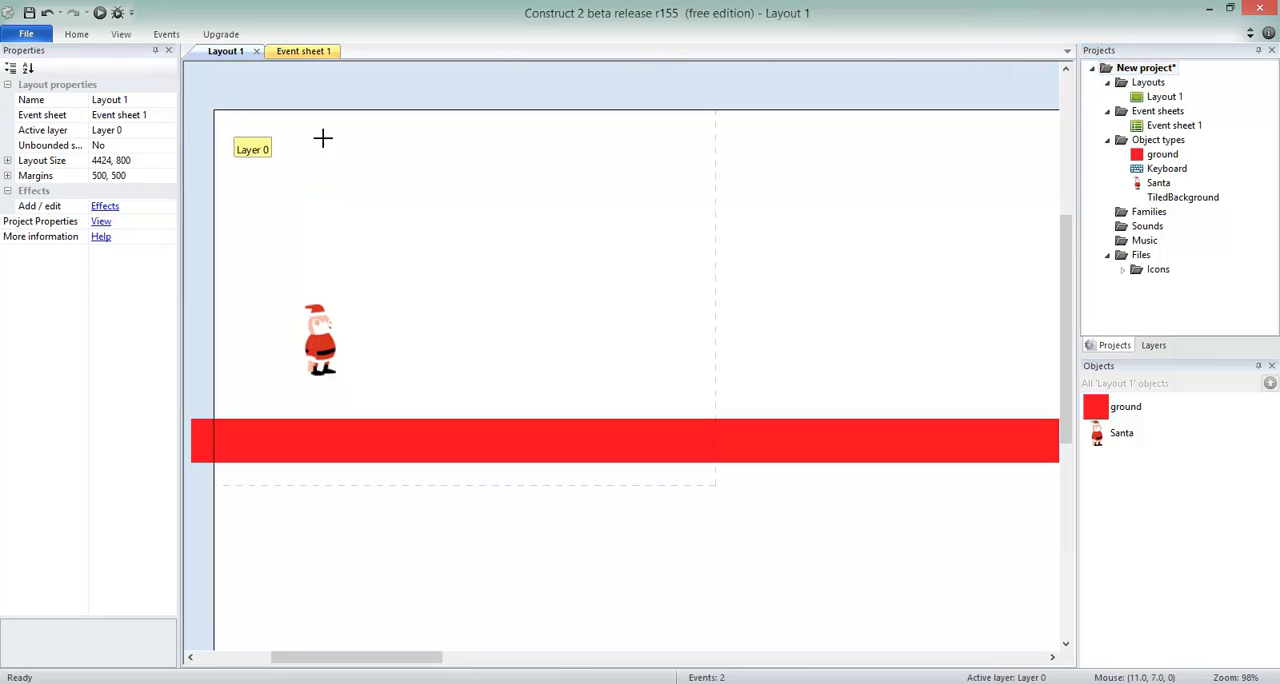
{"action": "left_click", "coordinate": [489, 152]}
{"action": "left_click", "coordinate": [537, 157]}
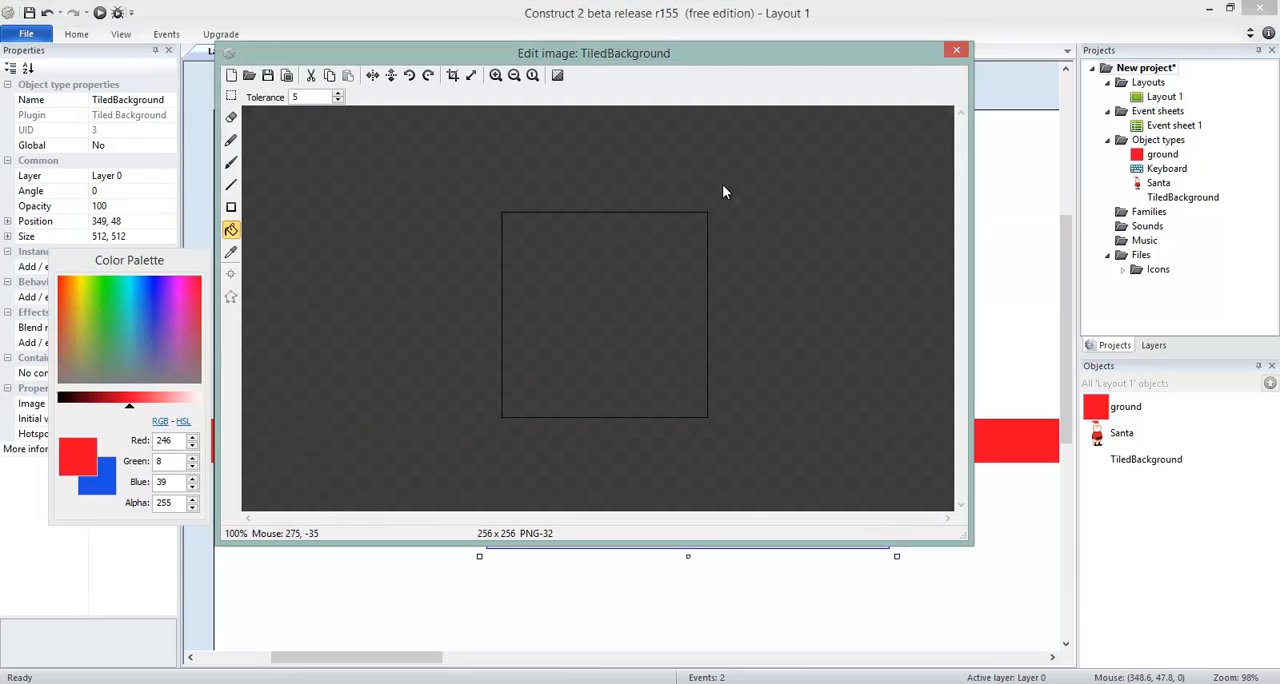
Step: Load the background022 image into the tiled background and close the image editor
{"action": "left_click", "coordinate": [252, 78]}
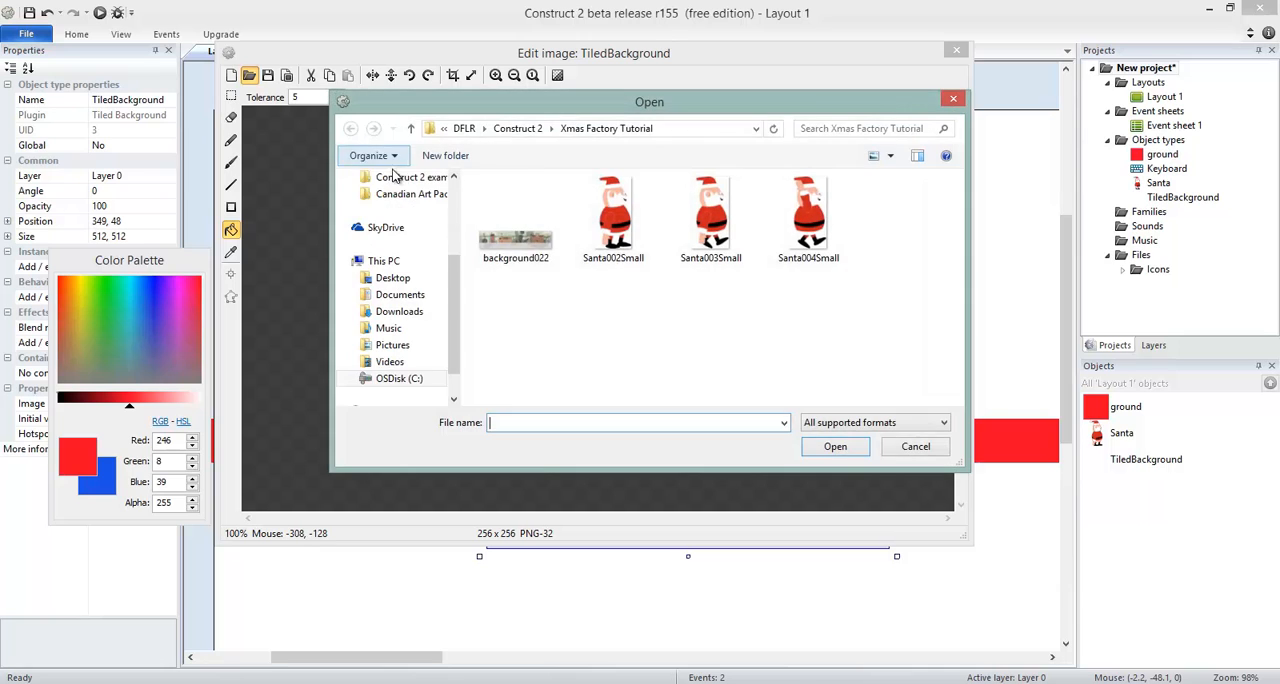
{"action": "left_click", "coordinate": [526, 242]}
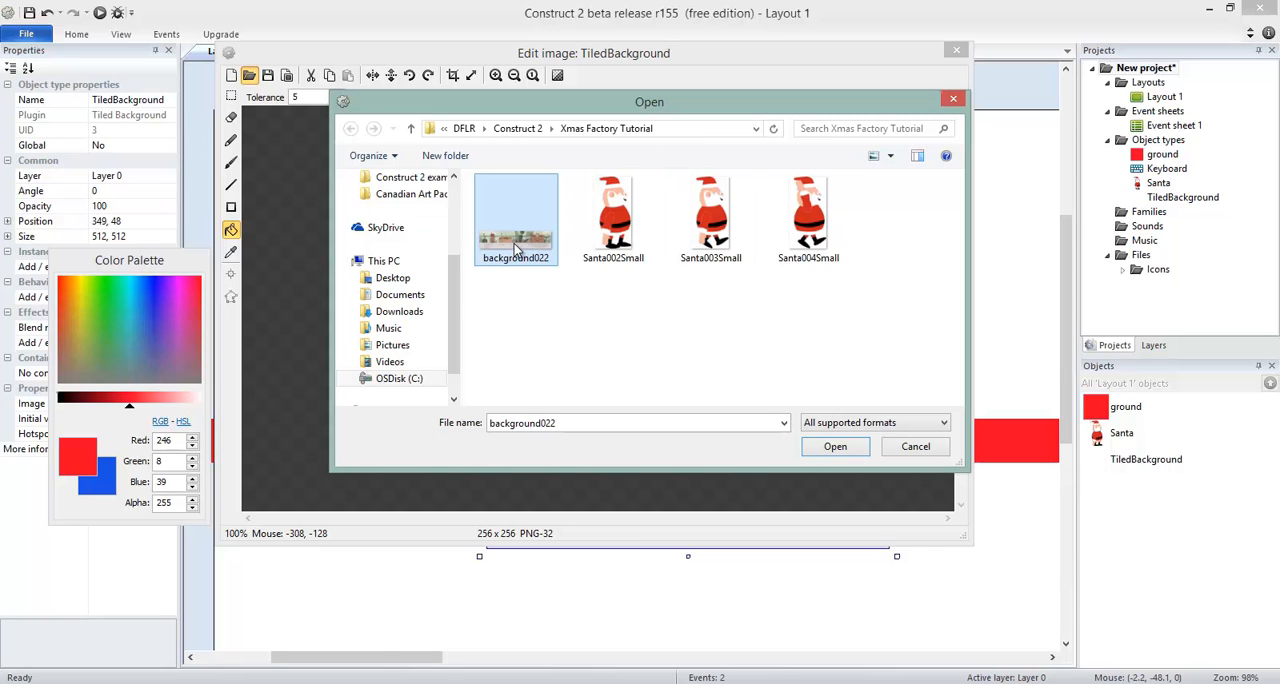
{"action": "left_click", "coordinate": [826, 452]}
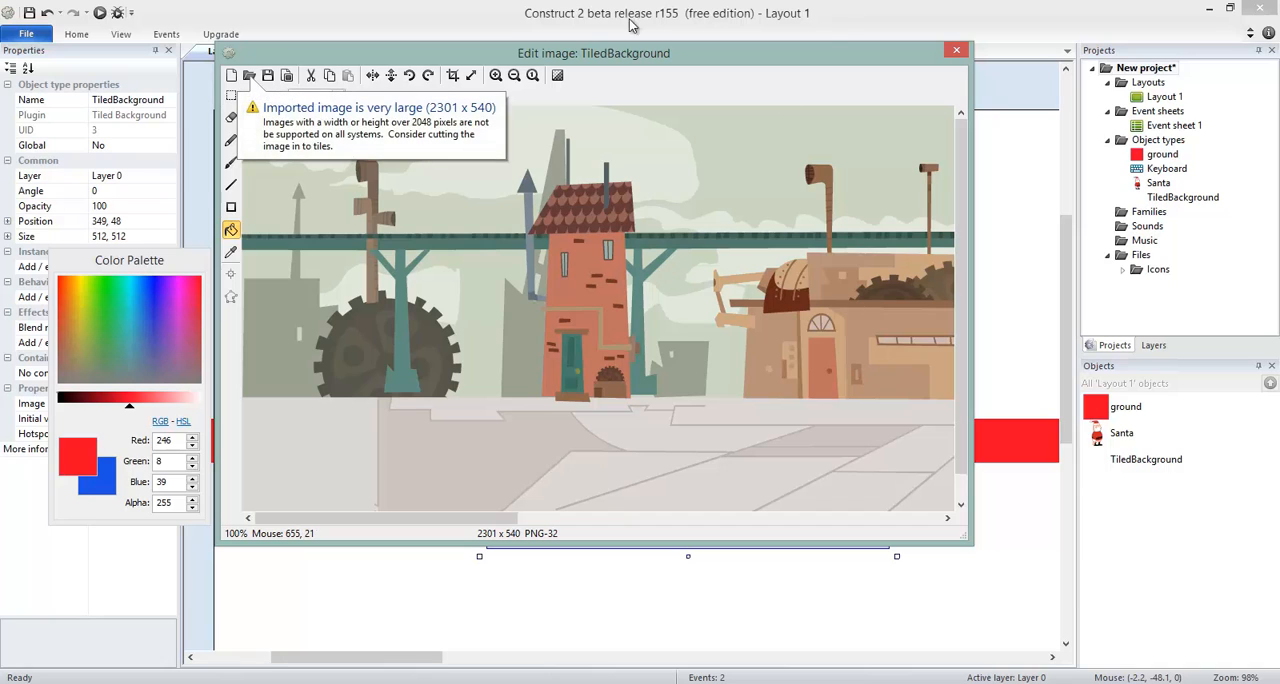
{"action": "left_click", "coordinate": [956, 51]}
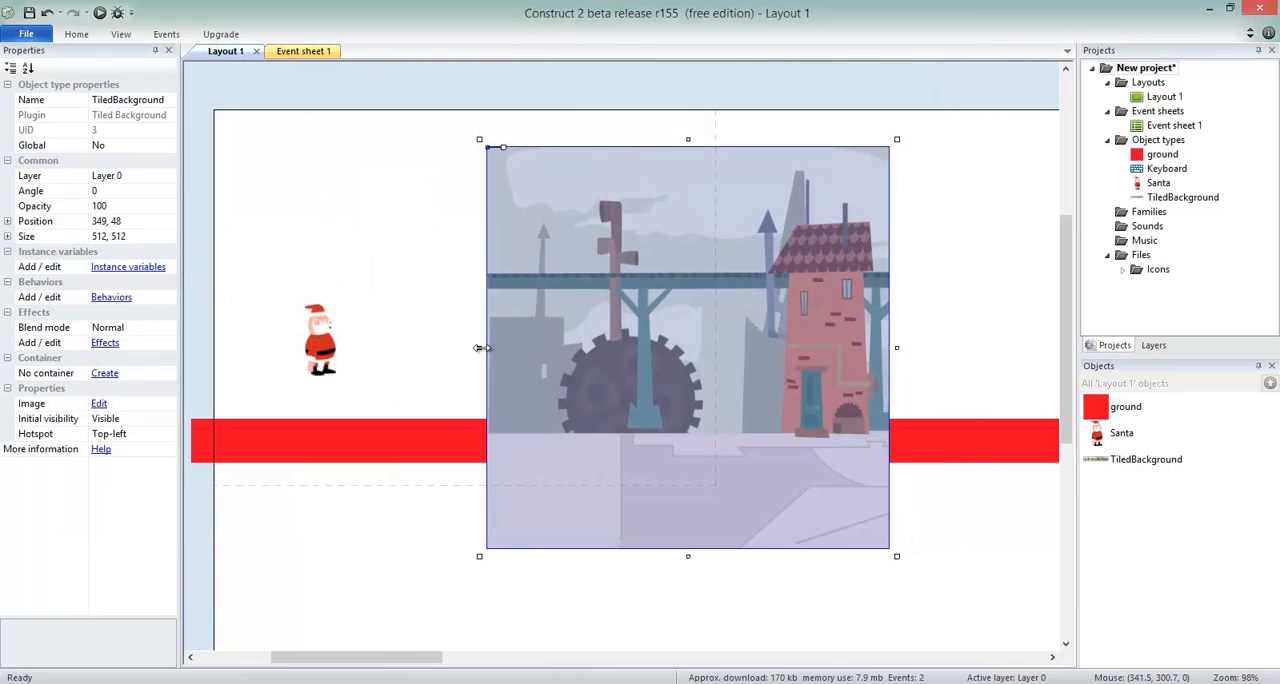
Step: Resize the tiled background from its left side to about 622 × 512, starting at about 239, 48
{"action": "left_click_drag", "start_coordinate": [480, 348], "coordinate": [562, 300]}
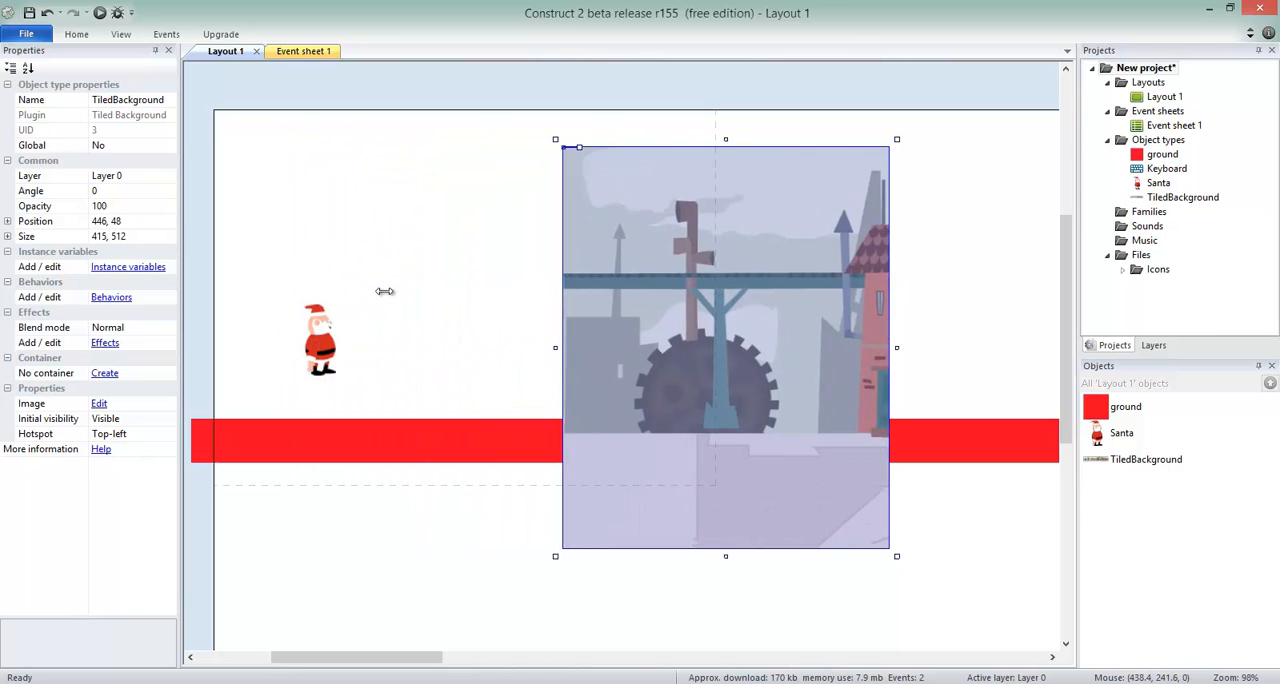
{"action": "left_click_drag", "start_coordinate": [385, 291], "coordinate": [383, 236]}
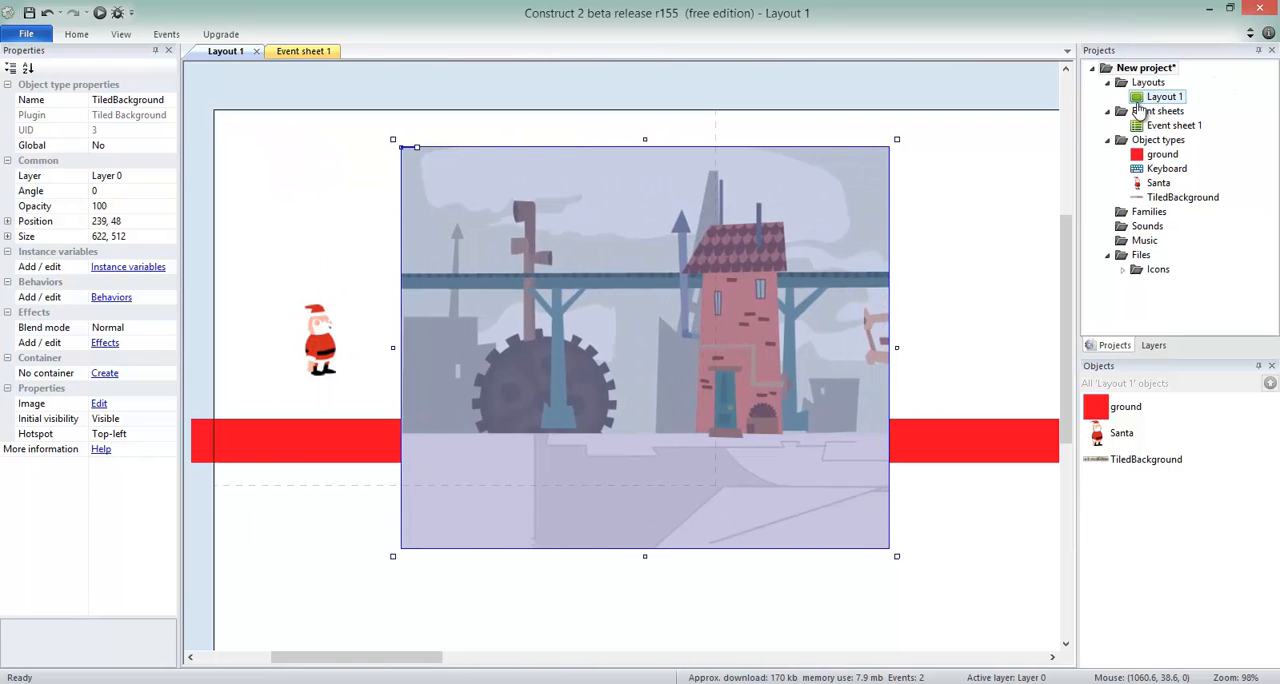
Step: Add a new layer to Layout 1 and rename it Background
{"action": "left_click", "coordinate": [1165, 100]}
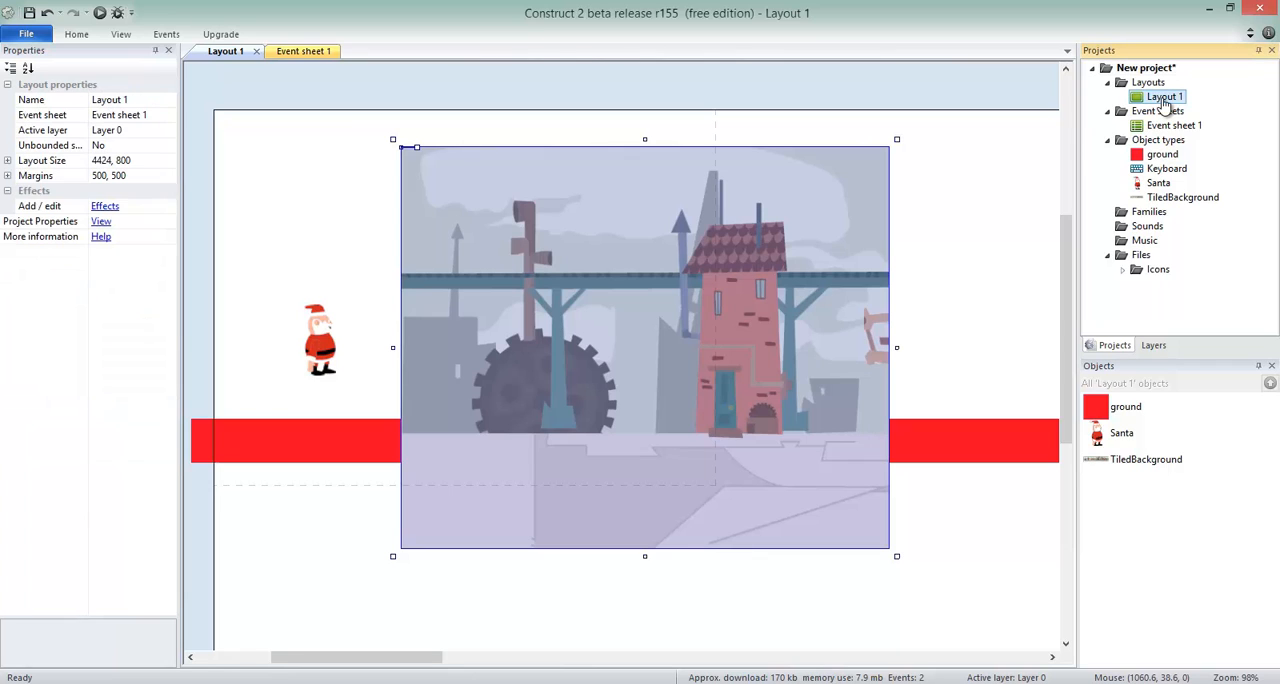
{"action": "left_click", "coordinate": [1152, 345]}
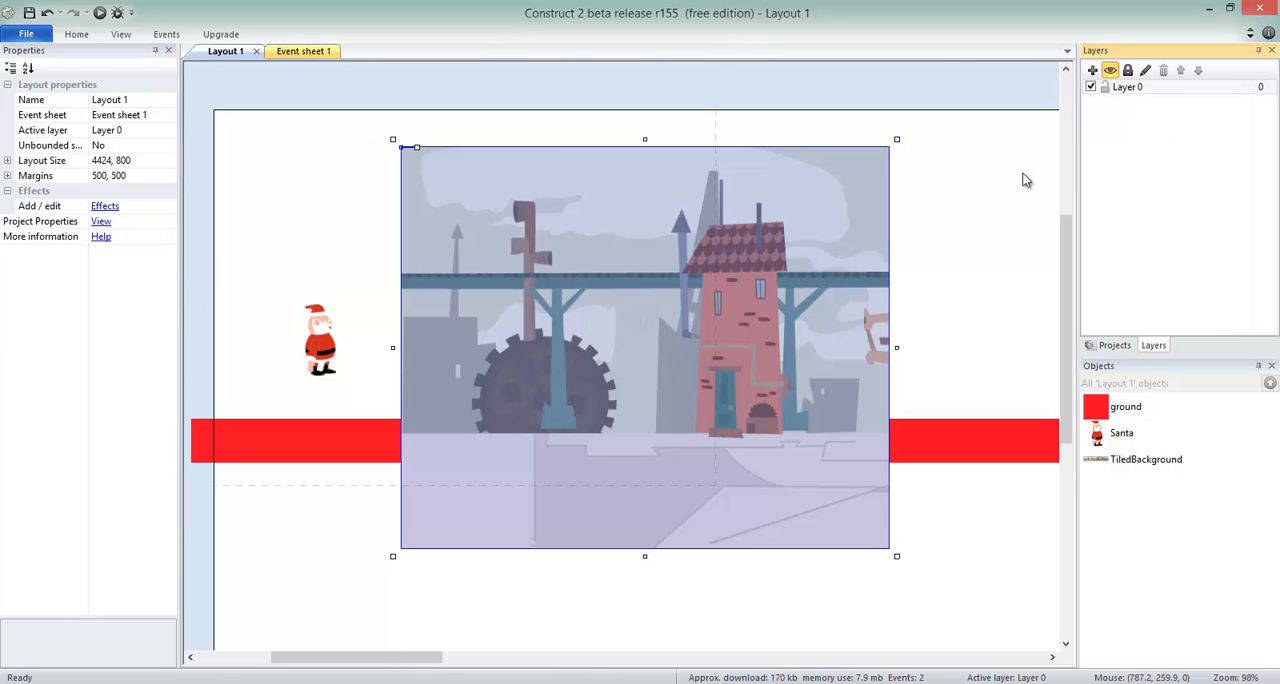
{"action": "left_click", "coordinate": [1093, 70]}
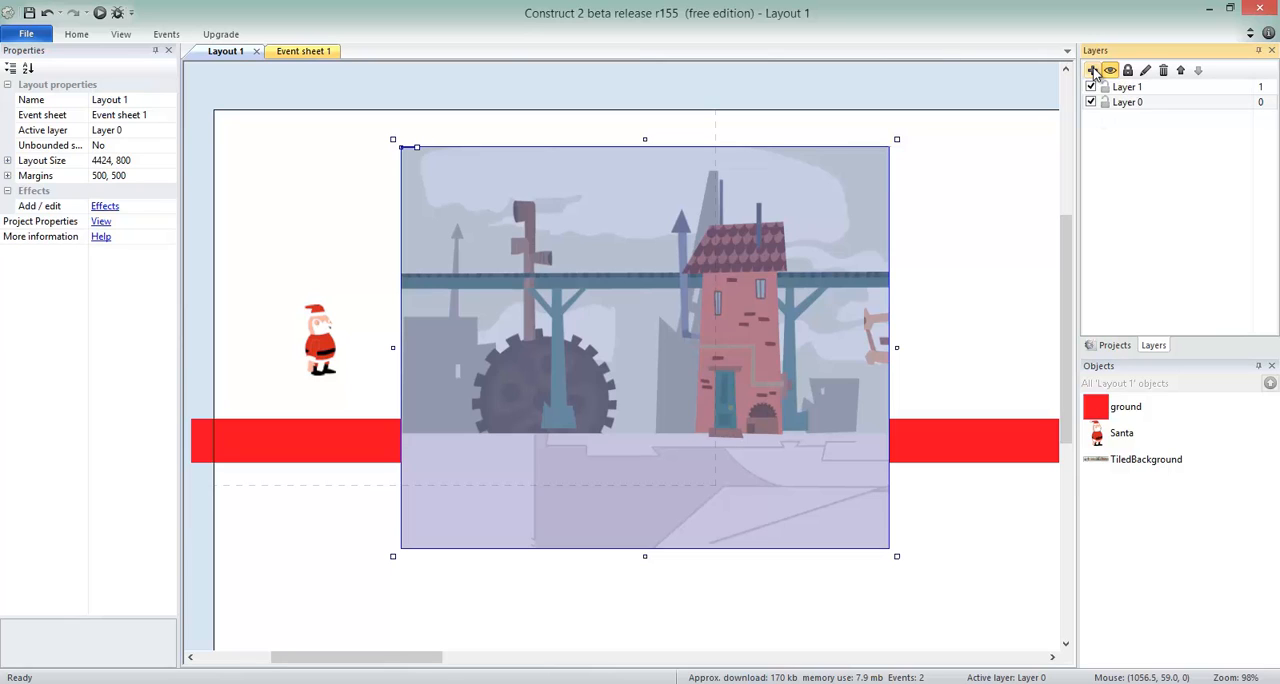
{"action": "left_click", "coordinate": [1137, 88]}
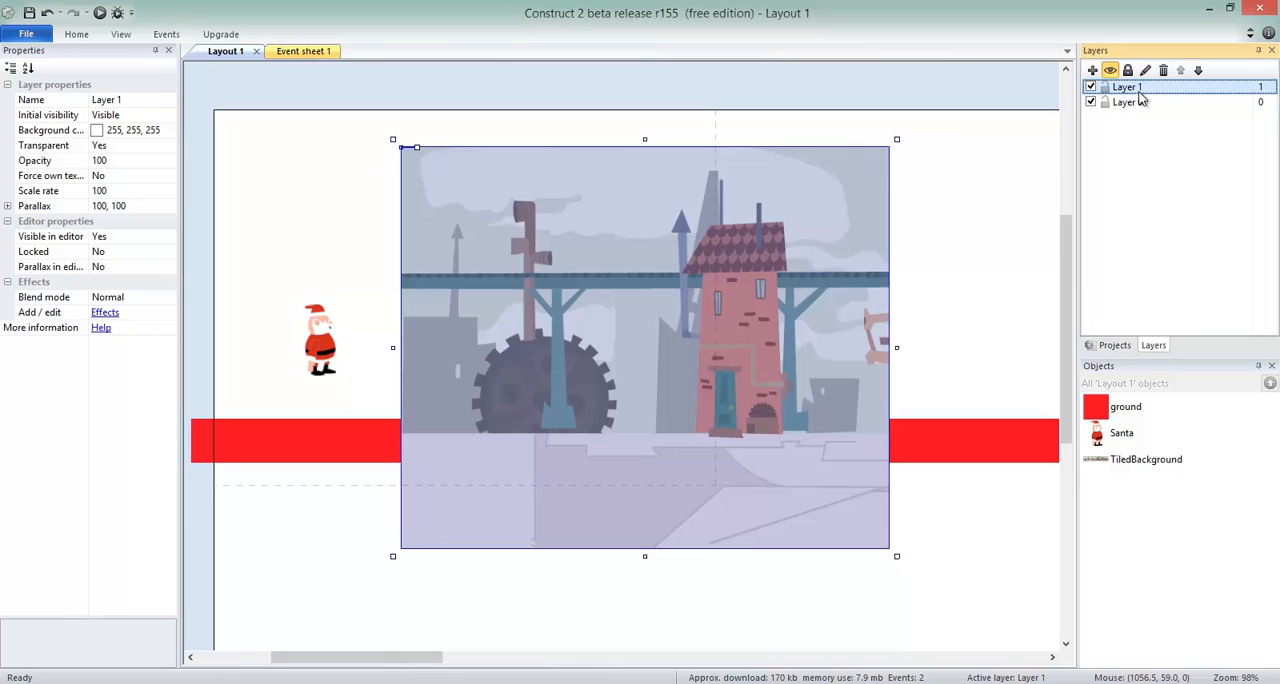
{"action": "right_click", "coordinate": [1143, 91]}
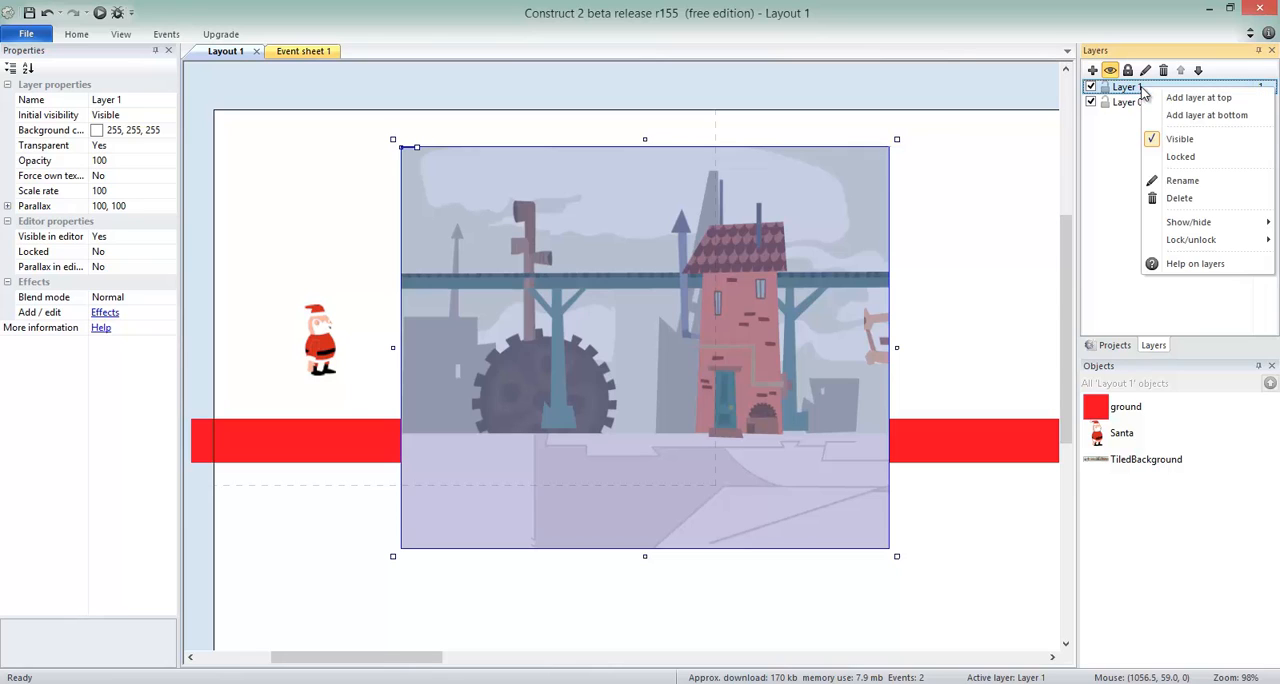
{"action": "left_click", "coordinate": [1186, 180]}
{"action": "type", "text": "Background"}
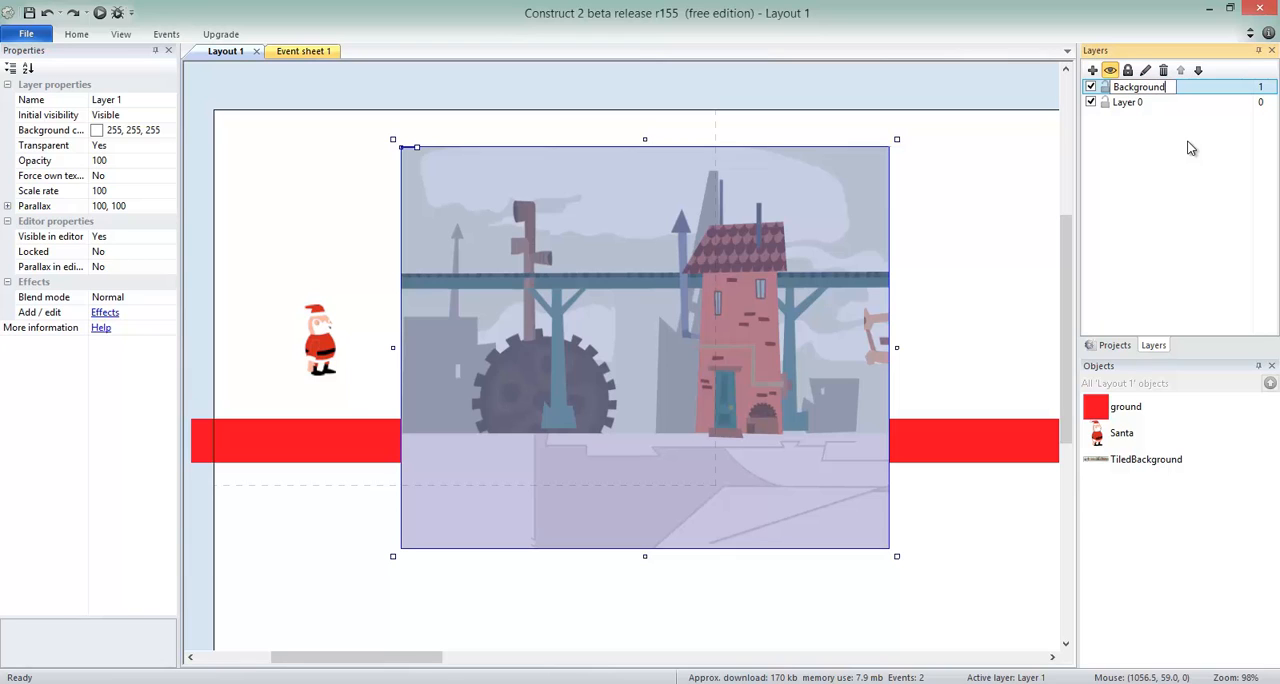
{"action": "key", "text": "Return"}
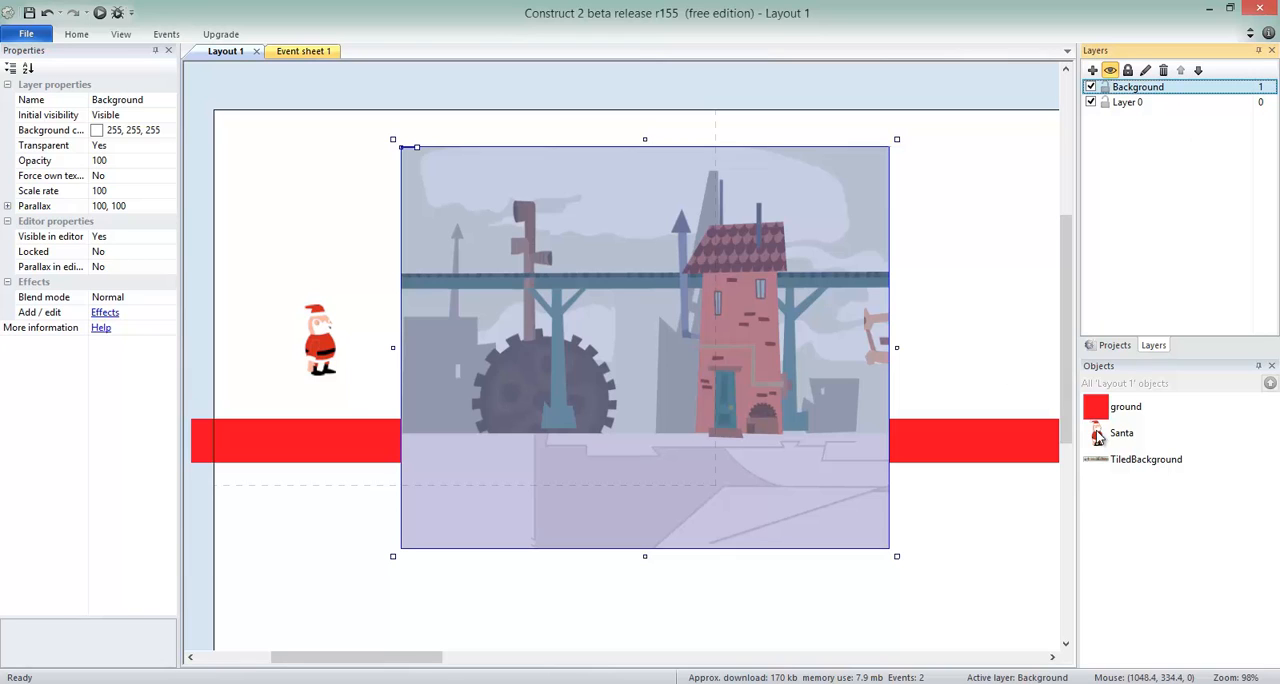
Step: Assign the TiledBackground object to the Background layer
{"action": "left_click", "coordinate": [1140, 462]}
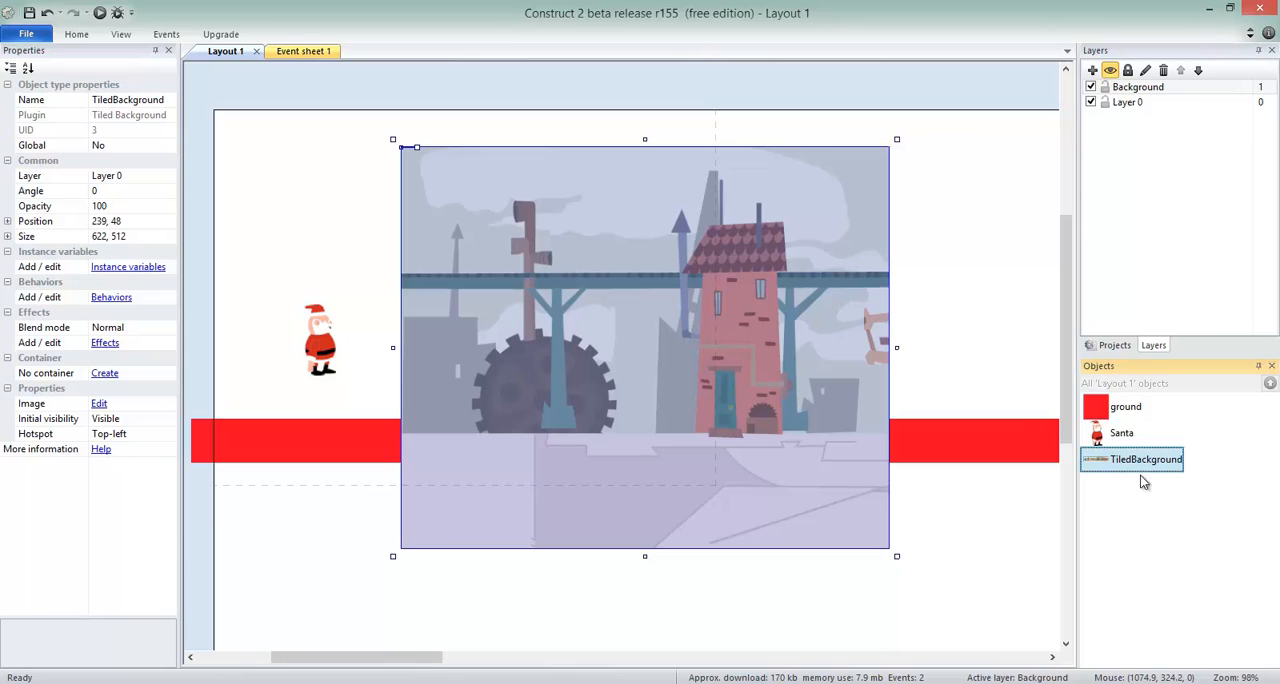
{"action": "left_click", "coordinate": [165, 178]}
{"action": "left_click", "coordinate": [168, 176]}
{"action": "left_click", "coordinate": [160, 191]}
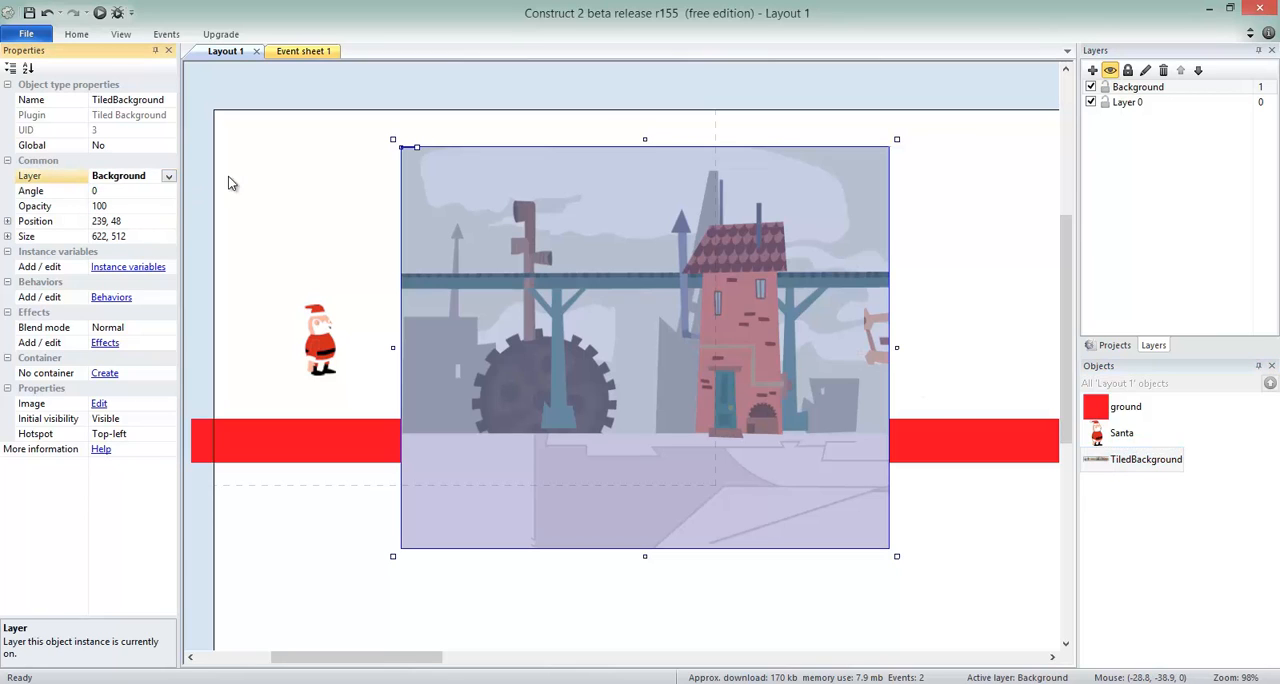
{"action": "left_click", "coordinate": [684, 108]}
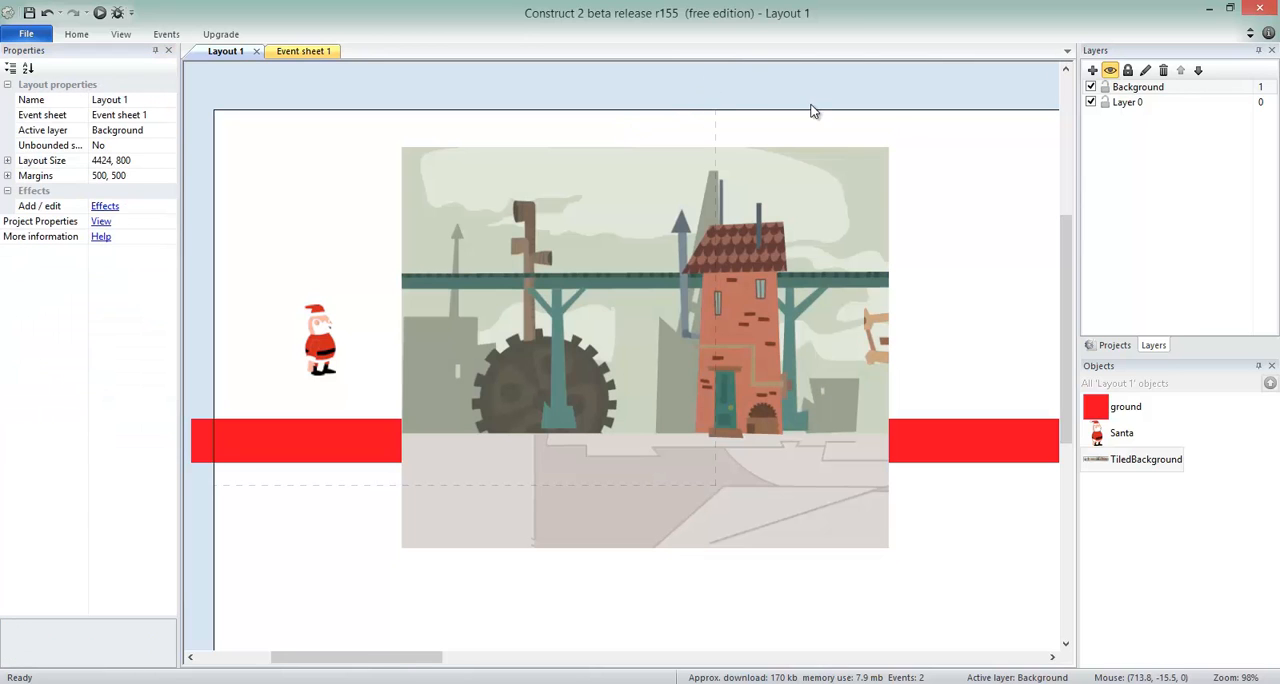
Step: Reorder the layers so that Background sits beneath Layer 0
{"action": "left_click", "coordinate": [1137, 89]}
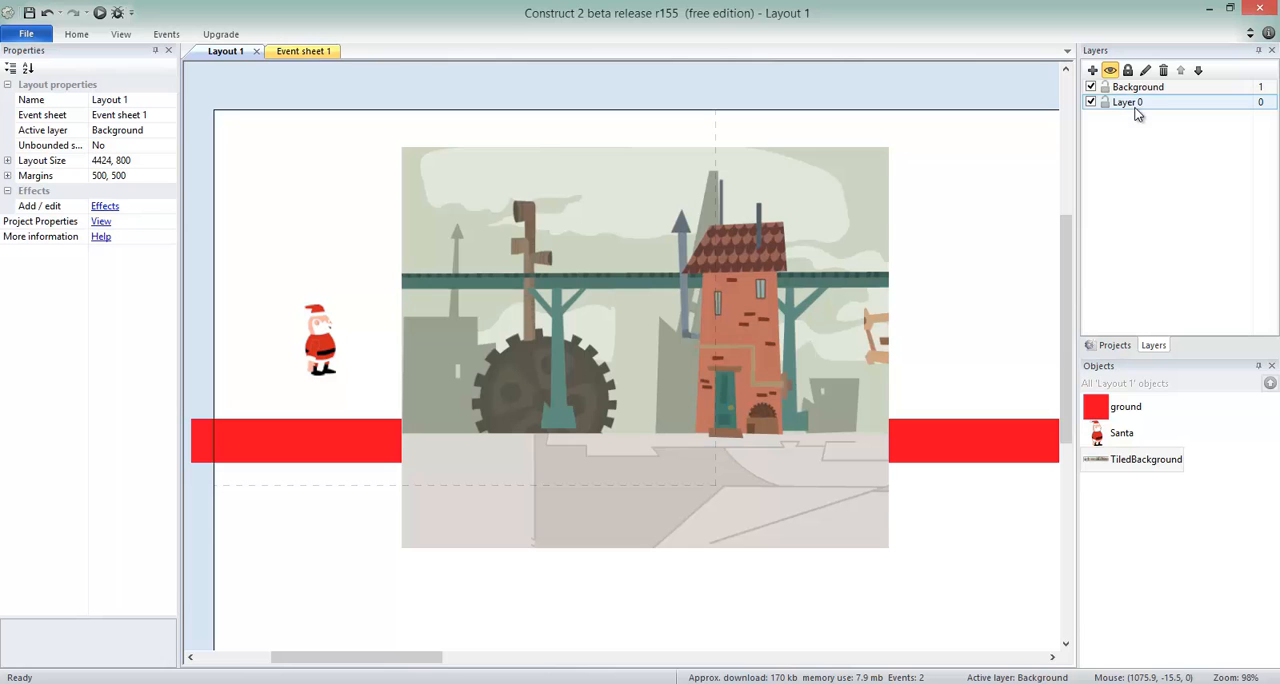
{"action": "left_click", "coordinate": [802, 244]}
{"action": "mouse_move", "coordinate": [802, 244]}
{"action": "left_mouse_down"}
{"action": "mouse_move", "coordinate": [710, 245]}
{"action": "mouse_move", "coordinate": [861, 224]}
{"action": "mouse_move", "coordinate": [702, 246]}
{"action": "mouse_move", "coordinate": [852, 230]}
{"action": "mouse_move", "coordinate": [824, 245]}
{"action": "left_mouse_up"}
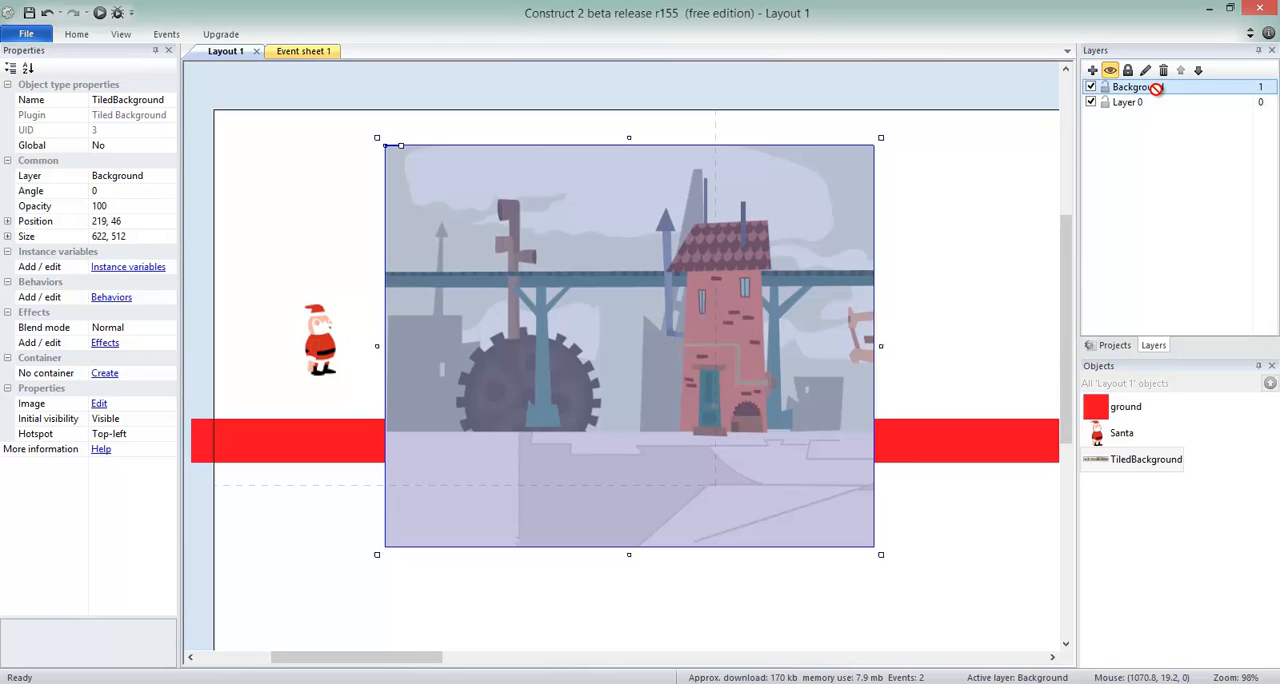
{"action": "left_click_drag", "start_coordinate": [1156, 88], "coordinate": [1160, 114]}
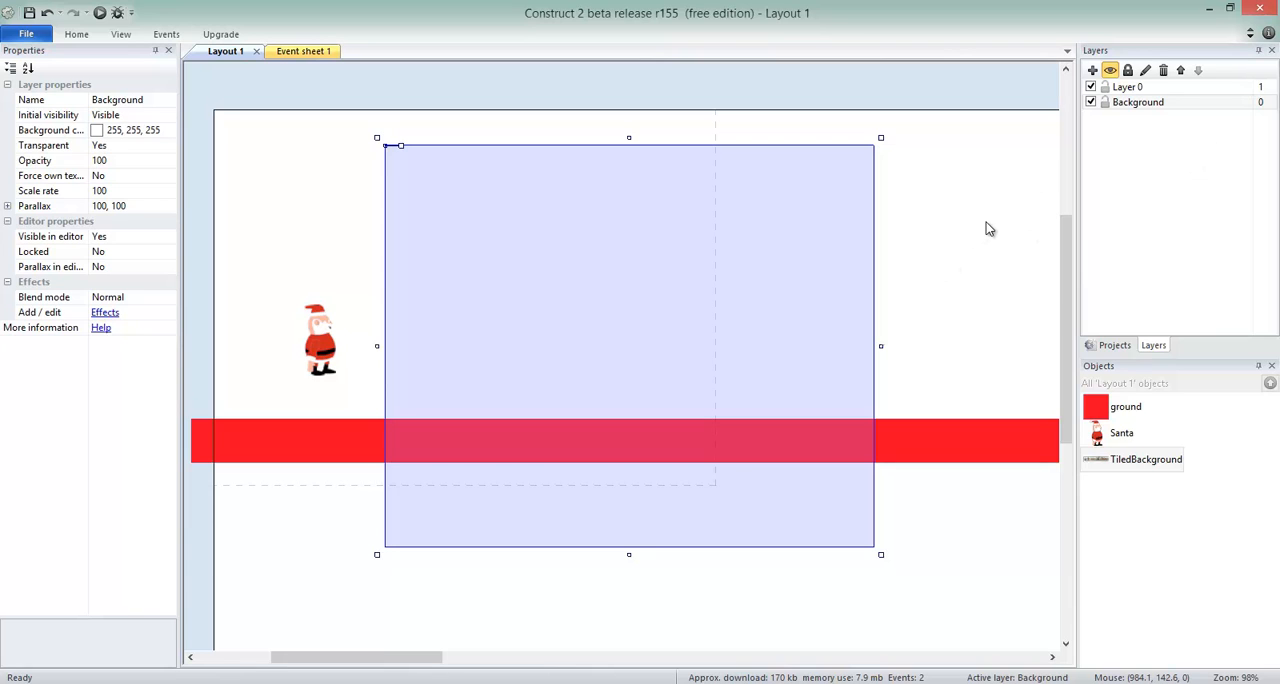
{"action": "scroll", "coordinate": [986, 229], "scroll_direction": "up", "scroll_amount": 2}
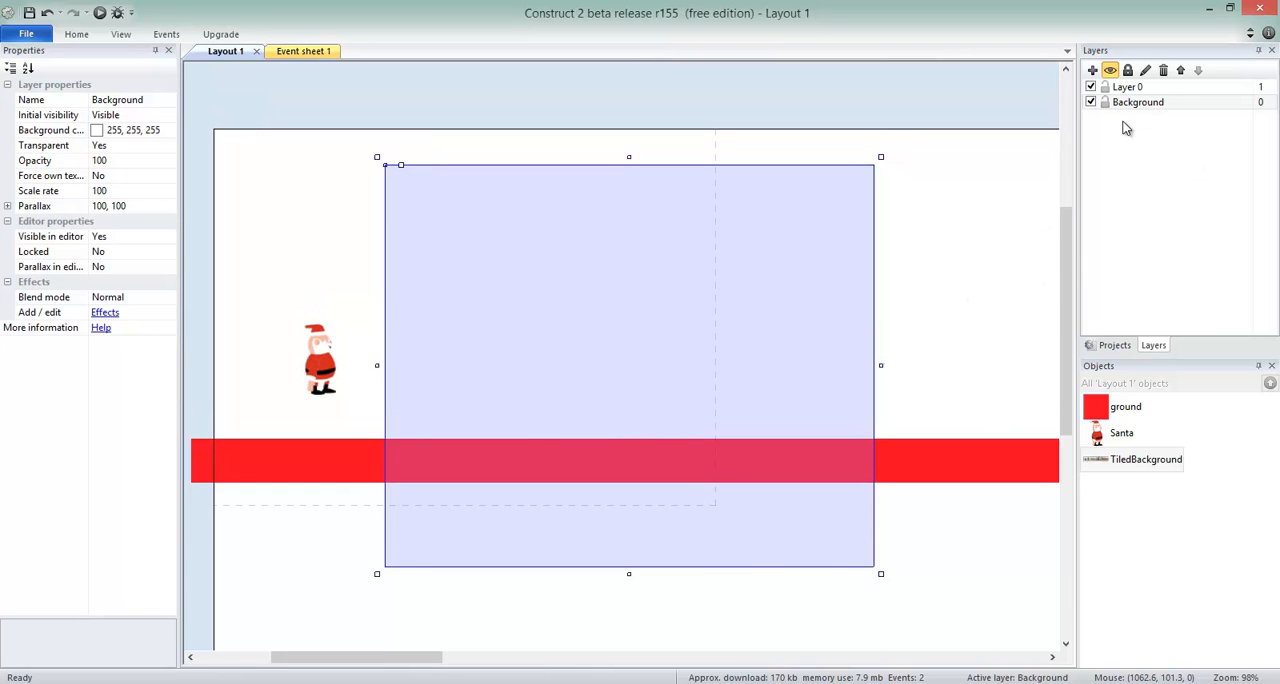
Step: Make Layer 0 transparent by setting its Transparent property to Yes
{"action": "left_click", "coordinate": [1128, 87]}
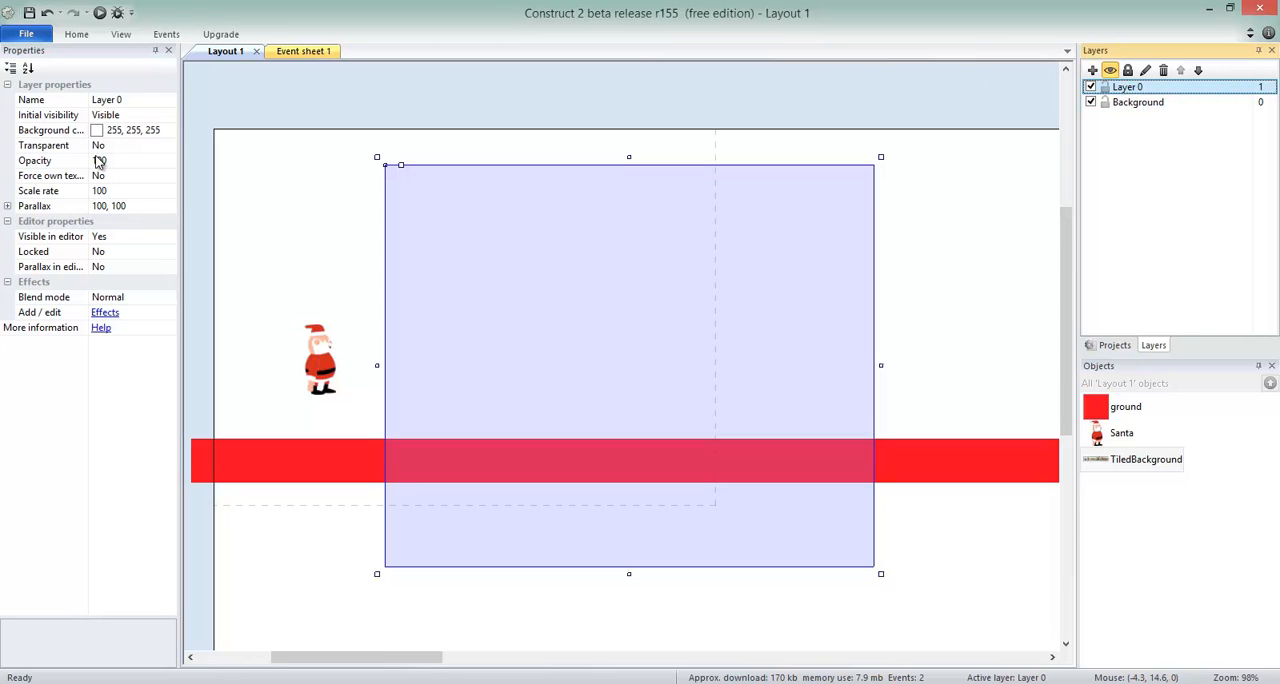
{"action": "left_click", "coordinate": [168, 149]}
{"action": "left_click", "coordinate": [163, 166]}
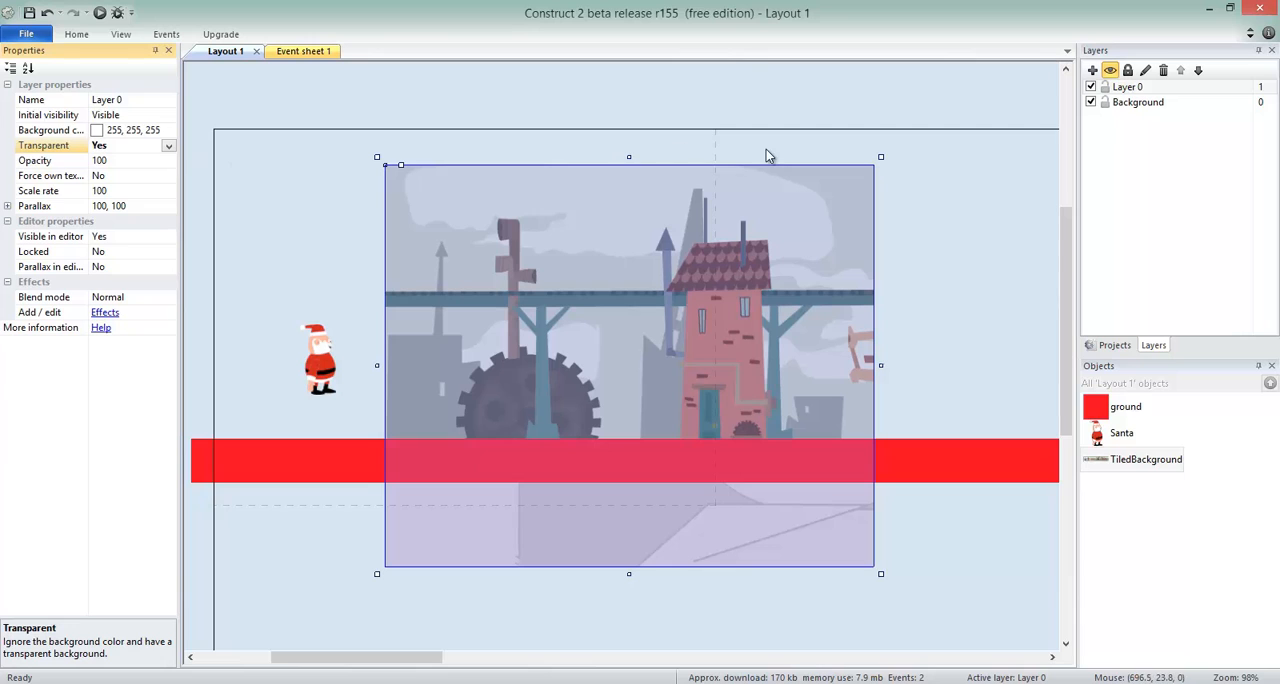
Step: Lower Santa closer to the ground and move the tiled background to the layout's top-left corner, at about 1, 0
{"action": "left_click", "coordinate": [391, 247]}
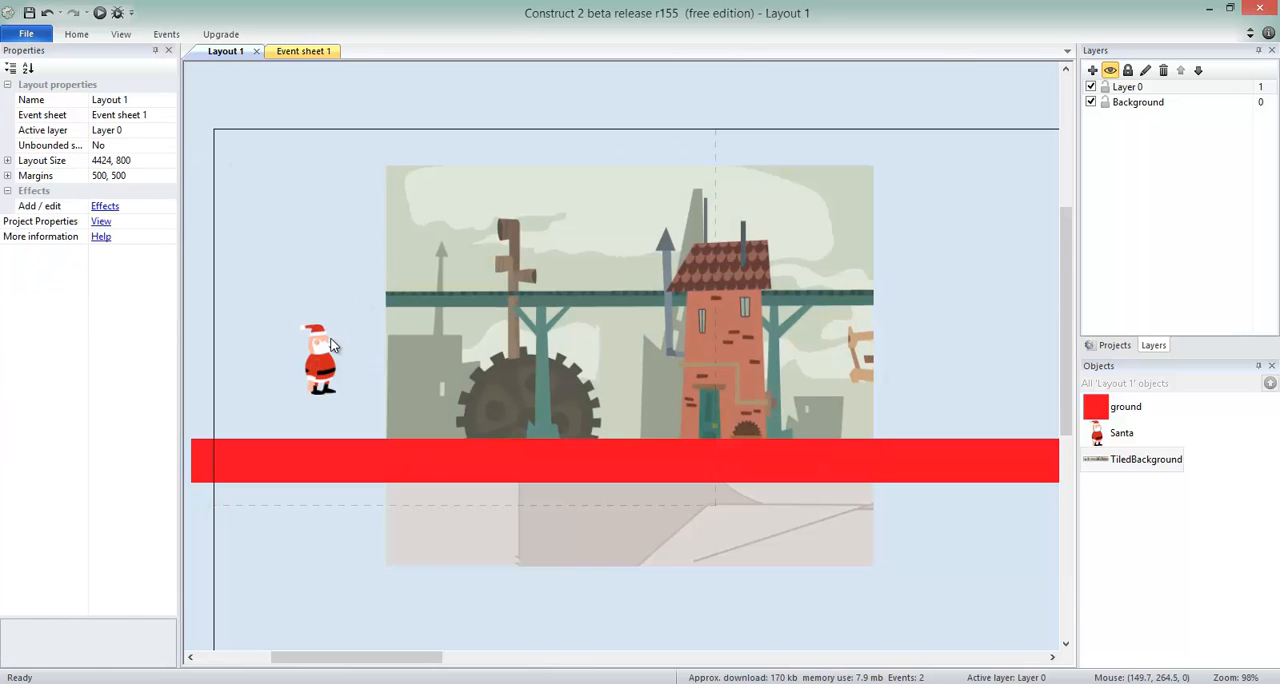
{"action": "left_click_drag", "start_coordinate": [332, 345], "coordinate": [306, 392]}
{"action": "left_click_drag", "start_coordinate": [610, 292], "coordinate": [449, 255]}
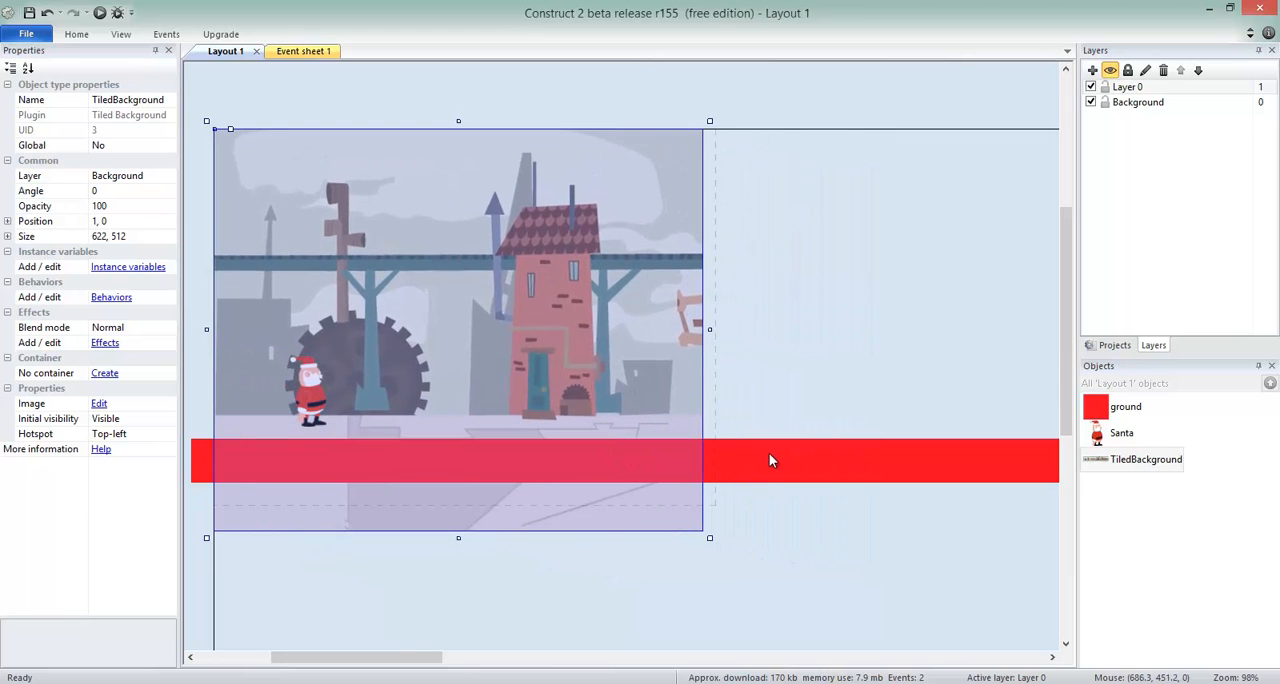
Step: Stretch the tiled background across the whole layout width, to about 4421 × 541
{"action": "scroll", "coordinate": [771, 442], "scroll_direction": "down", "scroll_amount": 5, "text": "ctrl"}
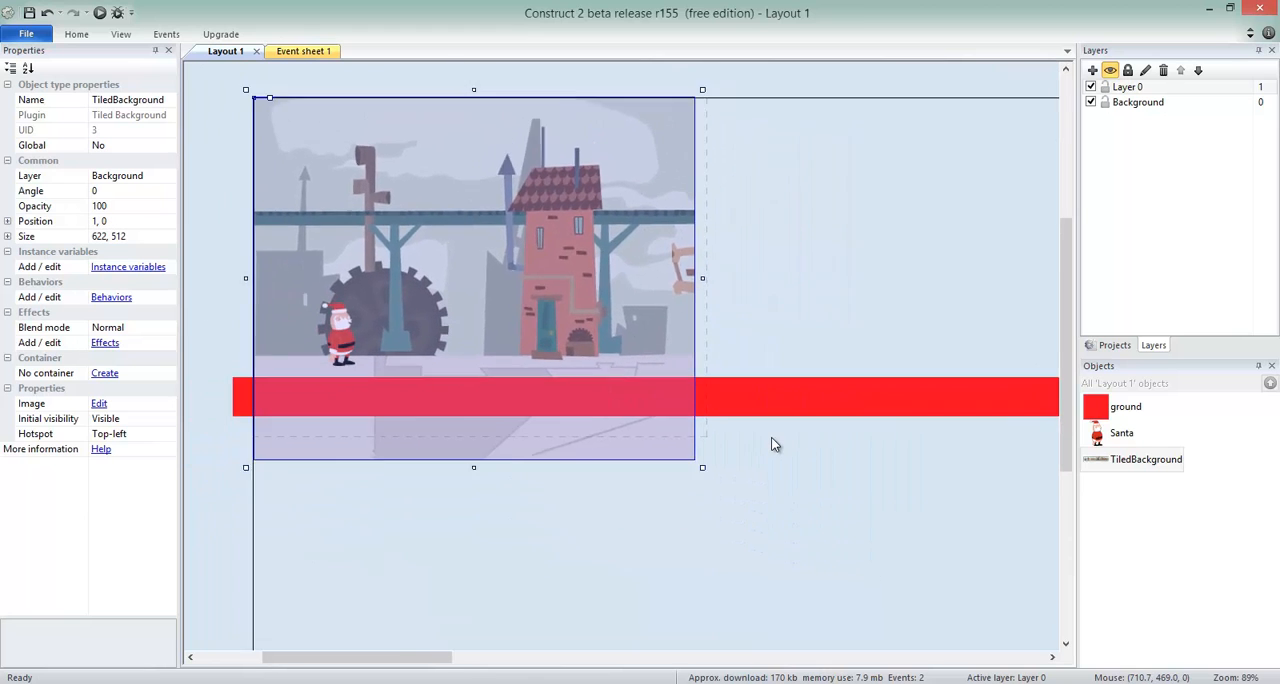
{"action": "left_click_drag", "start_coordinate": [675, 429], "coordinate": [970, 444]}
{"action": "left_click_drag", "start_coordinate": [471, 657], "coordinate": [646, 657]}
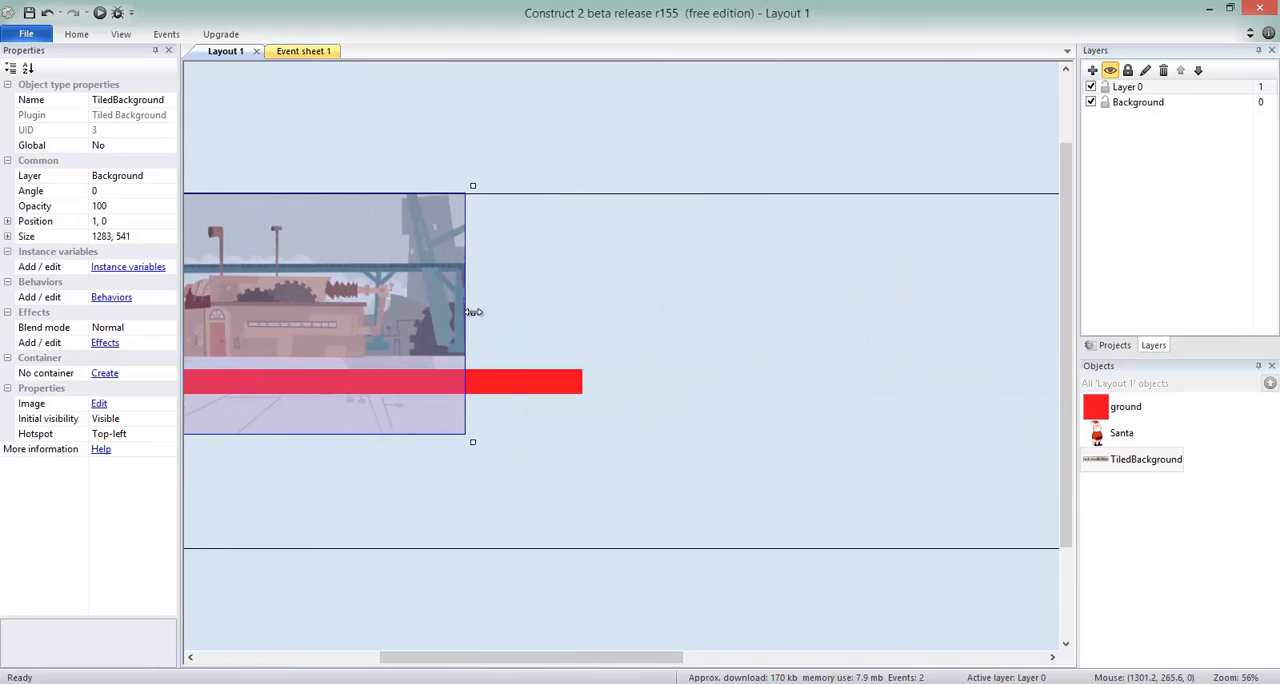
{"action": "left_click_drag", "start_coordinate": [473, 312], "coordinate": [987, 316]}
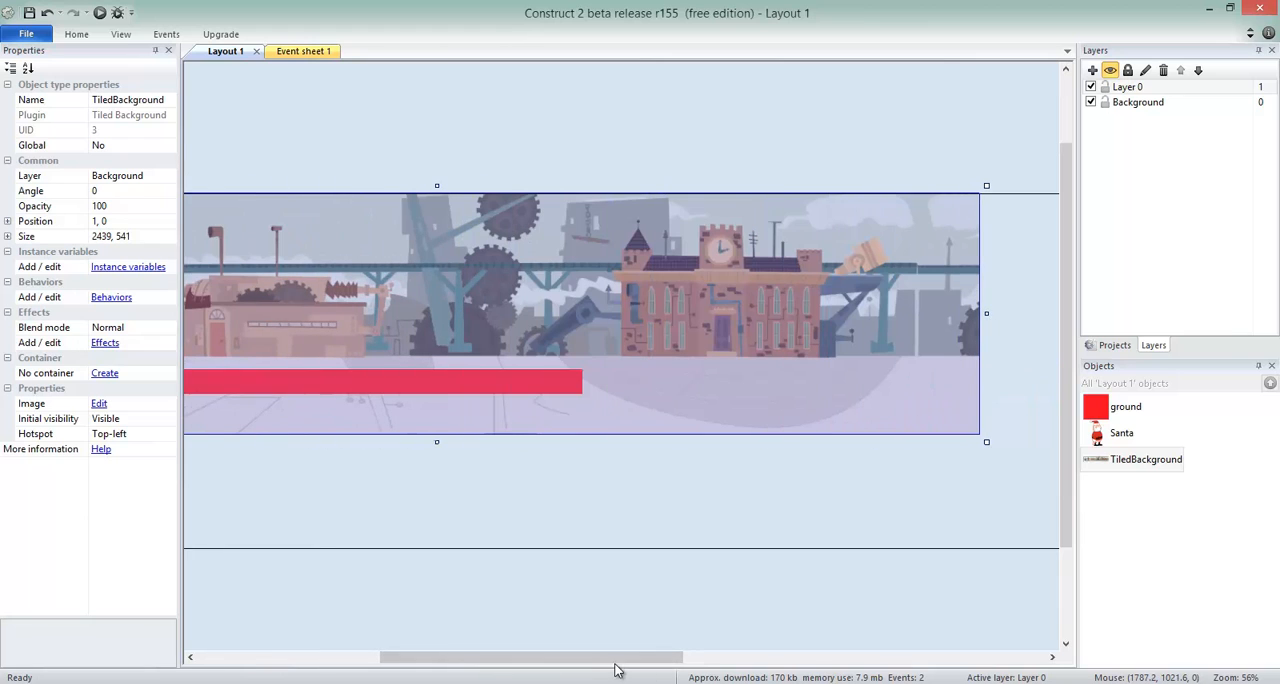
{"action": "left_click_drag", "start_coordinate": [617, 660], "coordinate": [750, 657]}
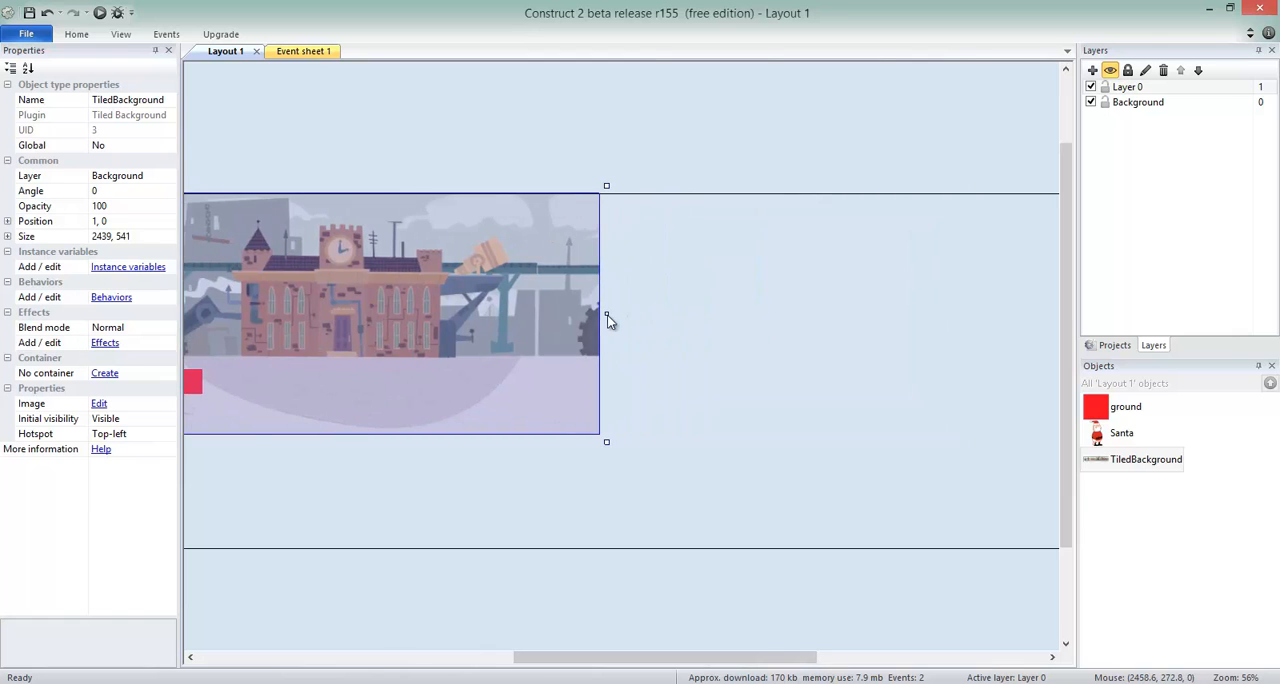
{"action": "left_click_drag", "start_coordinate": [607, 318], "coordinate": [1006, 318]}
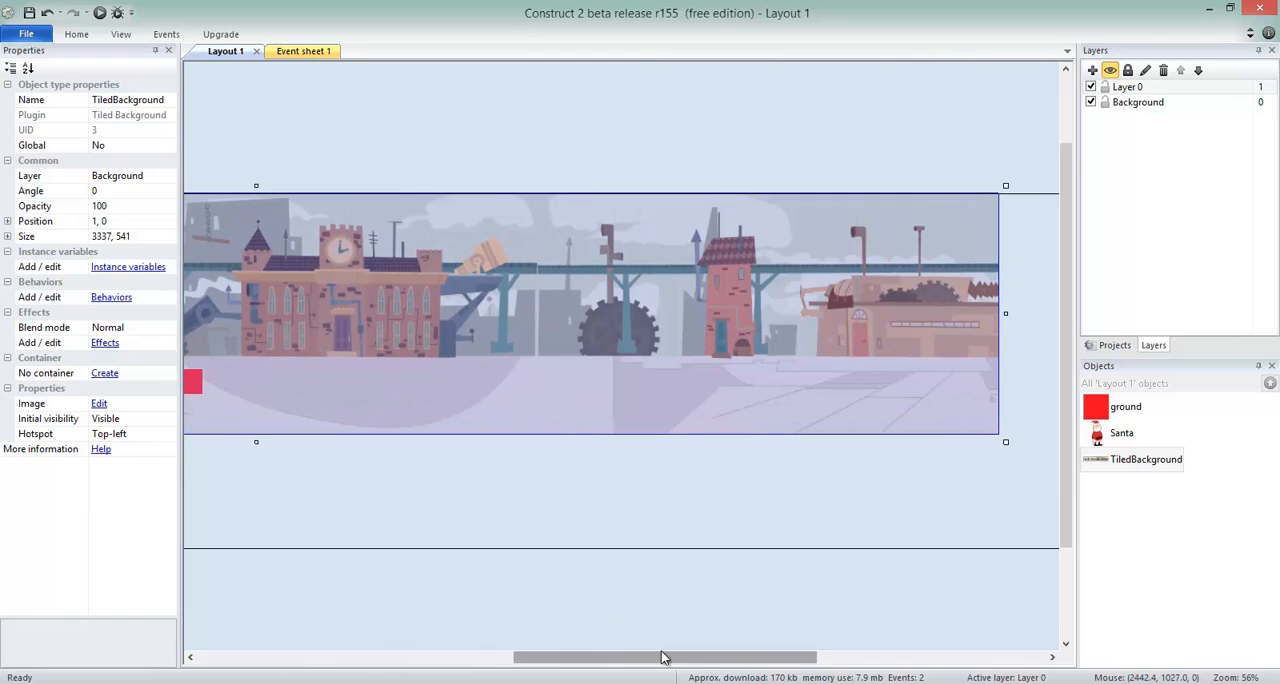
{"action": "left_click_drag", "start_coordinate": [662, 657], "coordinate": [871, 657]}
{"action": "left_click_drag", "start_coordinate": [413, 313], "coordinate": [895, 313]}
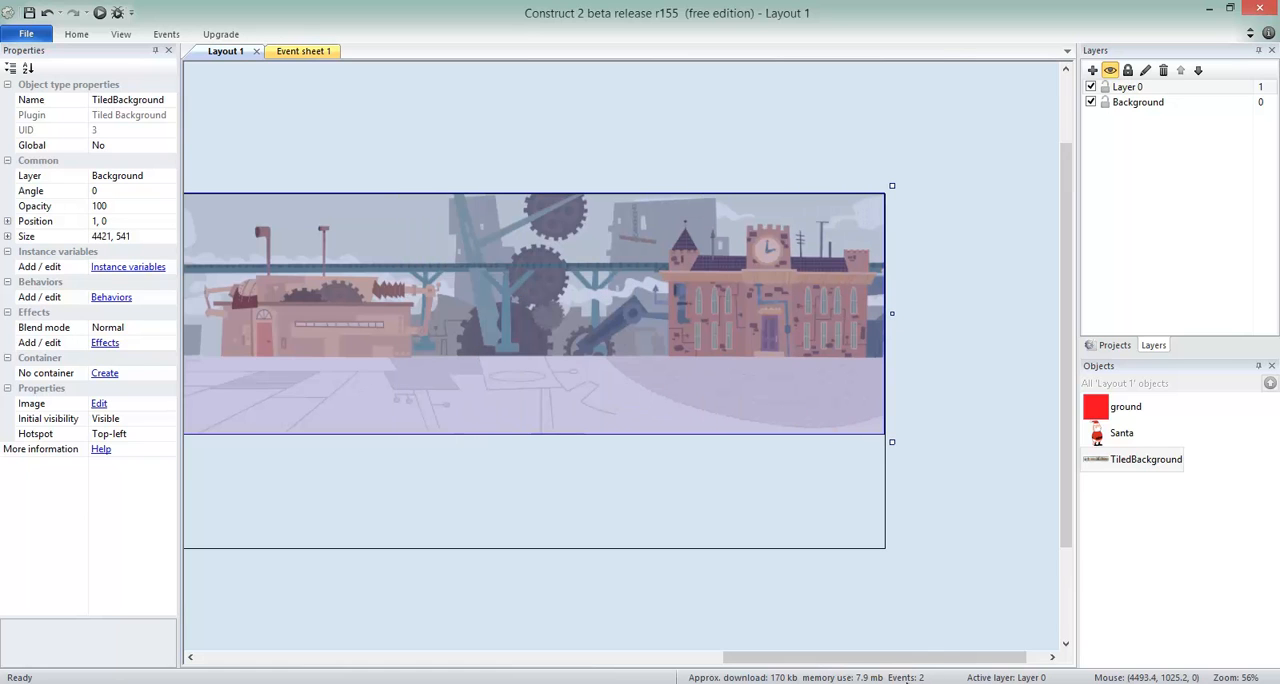
Step: Move the ground sprite down within the pavement area, to about 765, 479
{"action": "left_click_drag", "start_coordinate": [772, 658], "coordinate": [398, 652]}
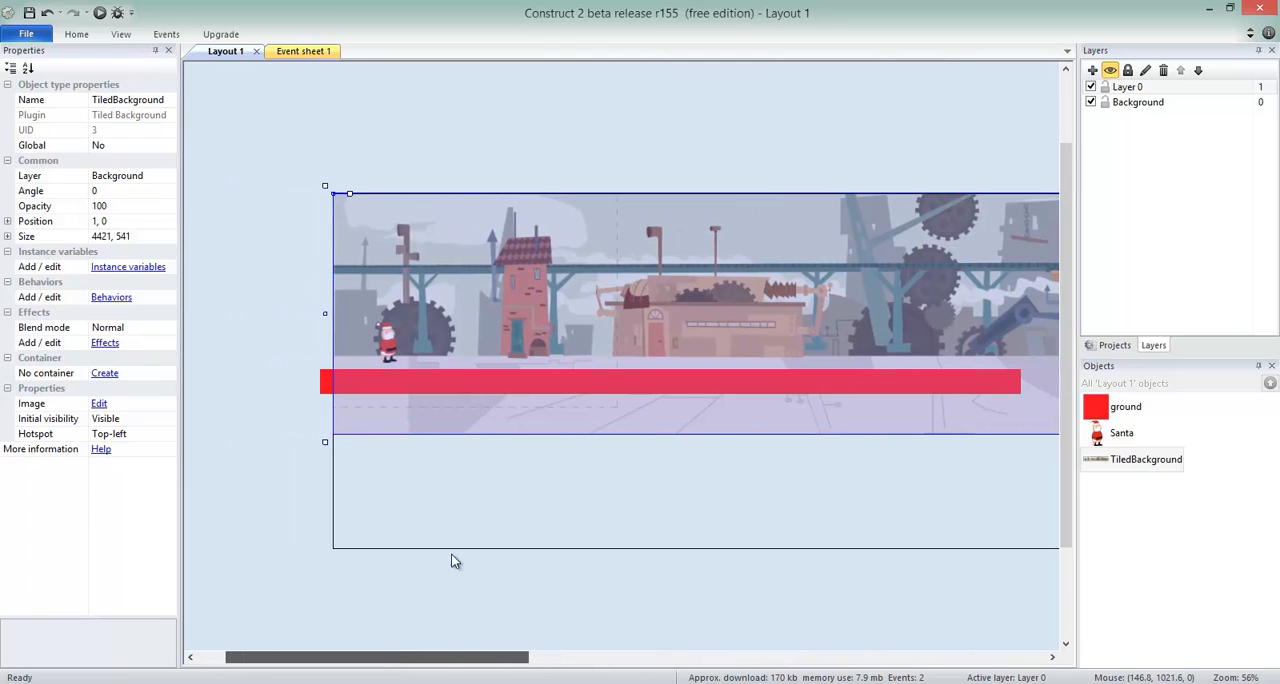
{"action": "left_click", "coordinate": [680, 380]}
{"action": "left_click_drag", "start_coordinate": [686, 381], "coordinate": [690, 395]}
{"action": "key", "text": "ctrl+z"}
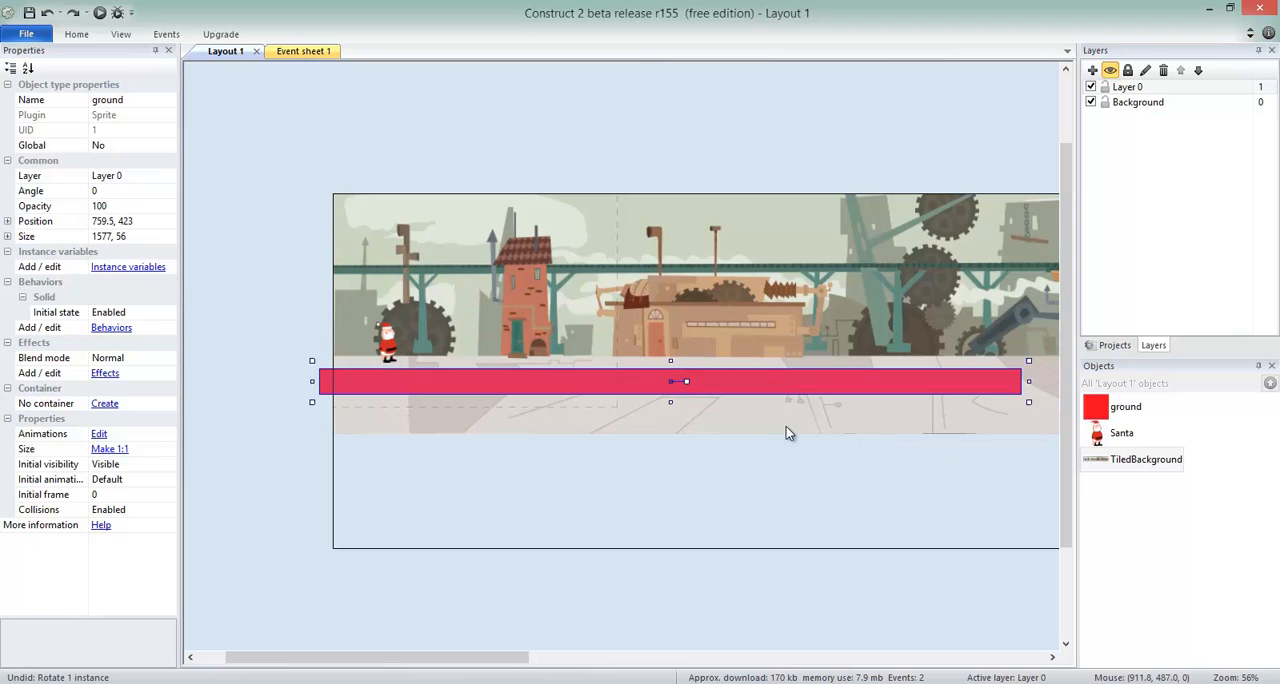
{"action": "left_click_drag", "start_coordinate": [793, 390], "coordinate": [797, 415]}
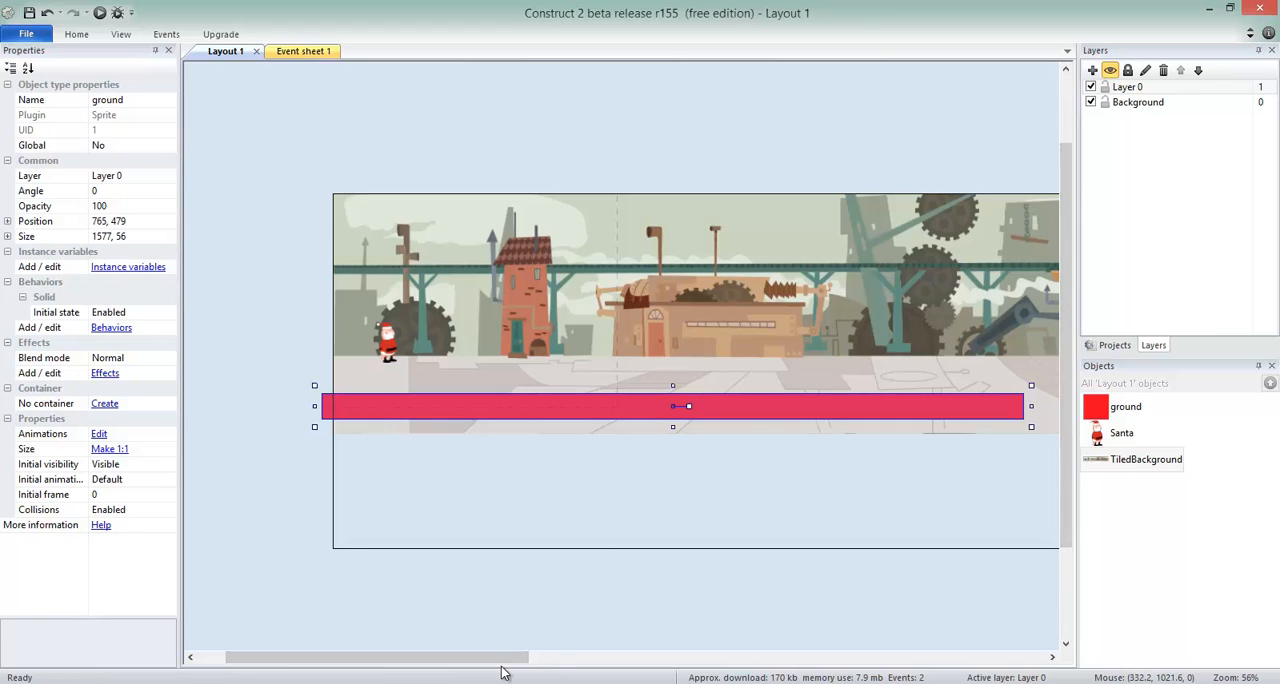
Step: Extend the ground sprite past the far end of the layout, to about 4529 × 56, and deselect it
{"action": "left_click_drag", "start_coordinate": [508, 659], "coordinate": [676, 660]}
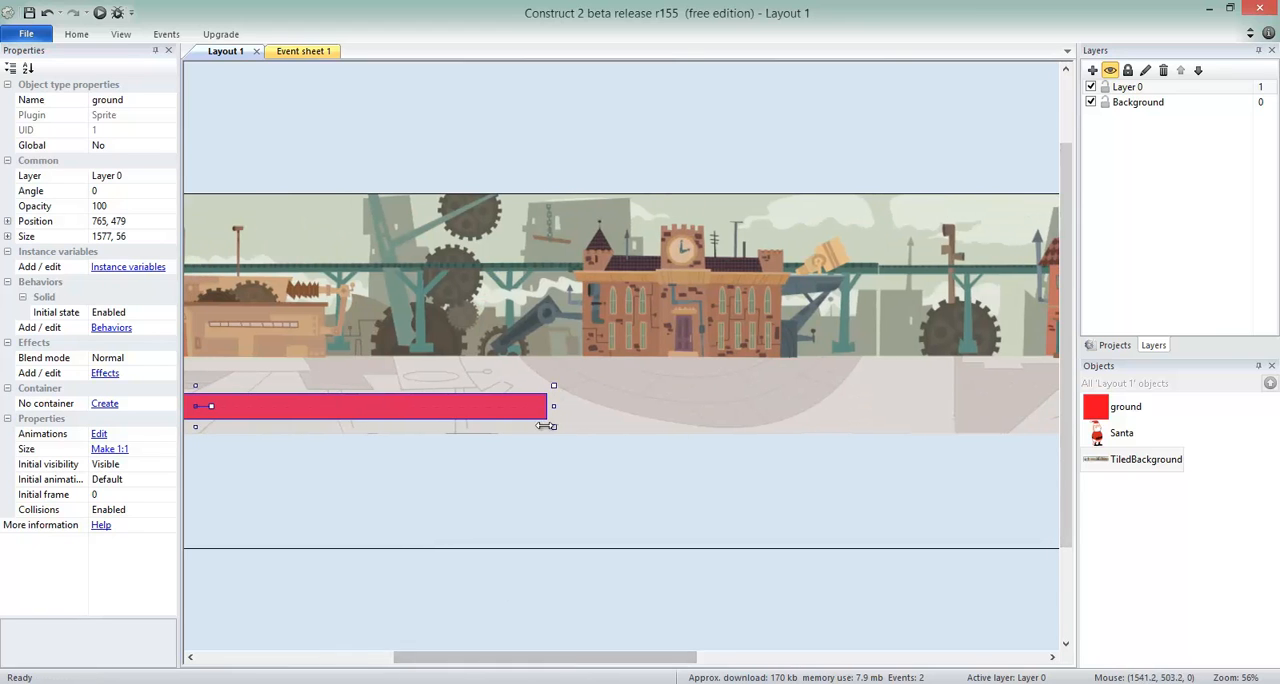
{"action": "left_click_drag", "start_coordinate": [554, 406], "coordinate": [993, 406]}
{"action": "left_click_drag", "start_coordinate": [545, 664], "coordinate": [651, 538]}
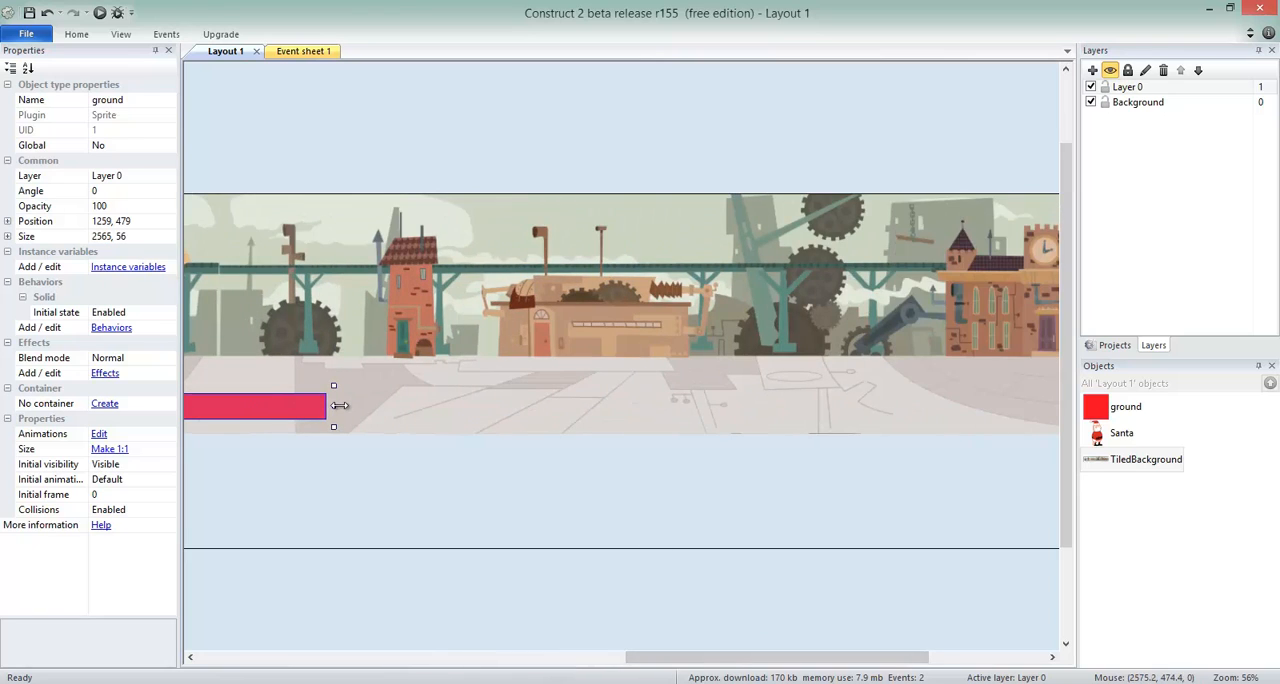
{"action": "left_click_drag", "start_coordinate": [465, 412], "coordinate": [941, 408]}
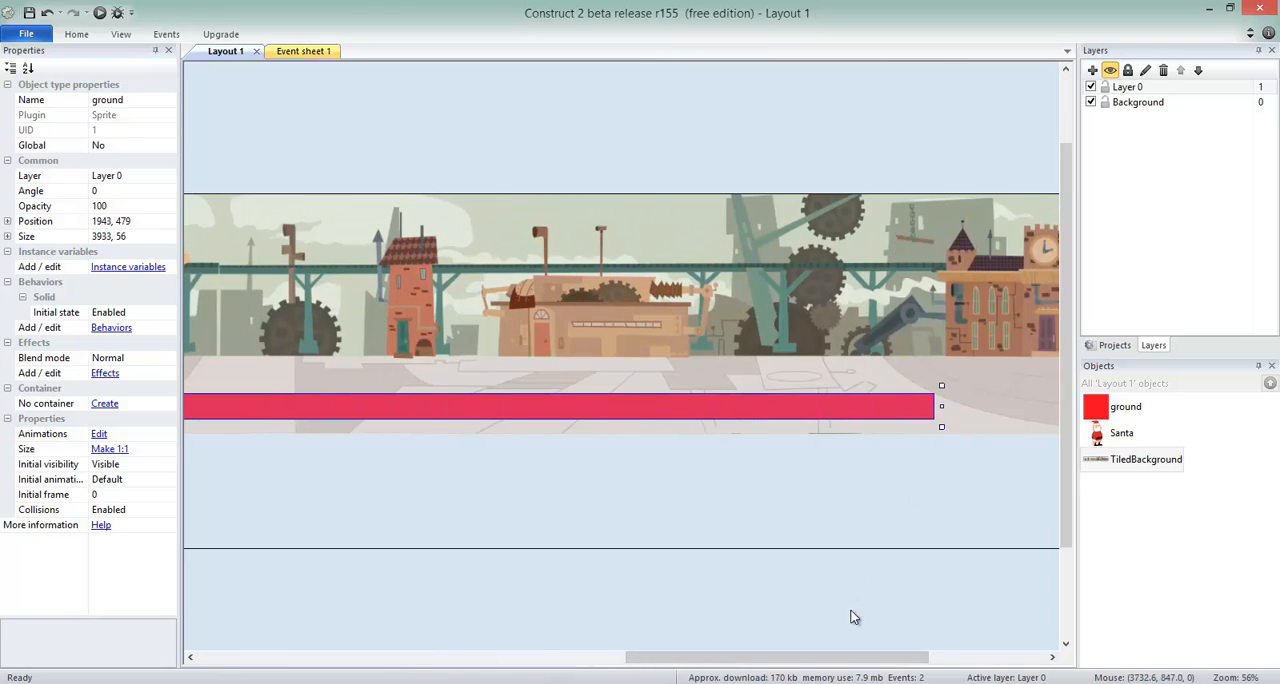
{"action": "left_click_drag", "start_coordinate": [855, 668], "coordinate": [971, 662]}
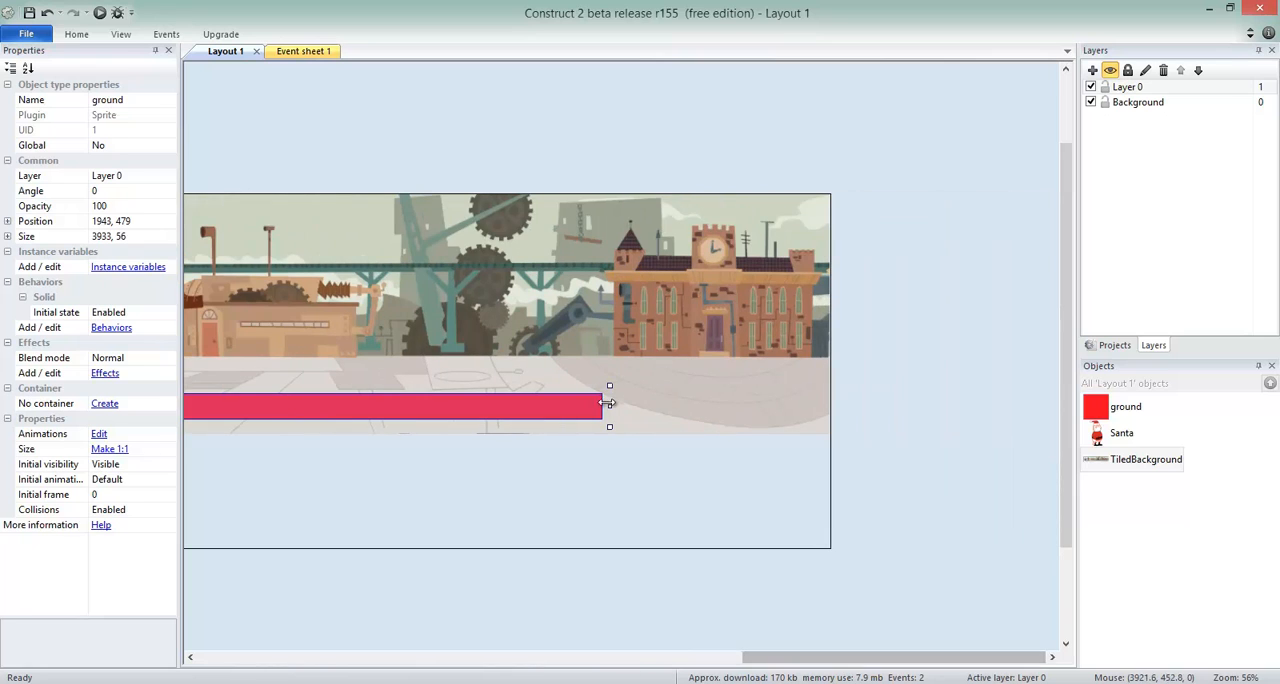
{"action": "left_click_drag", "start_coordinate": [613, 406], "coordinate": [770, 406]}
{"action": "left_click_drag", "start_coordinate": [890, 440], "coordinate": [888, 446]}
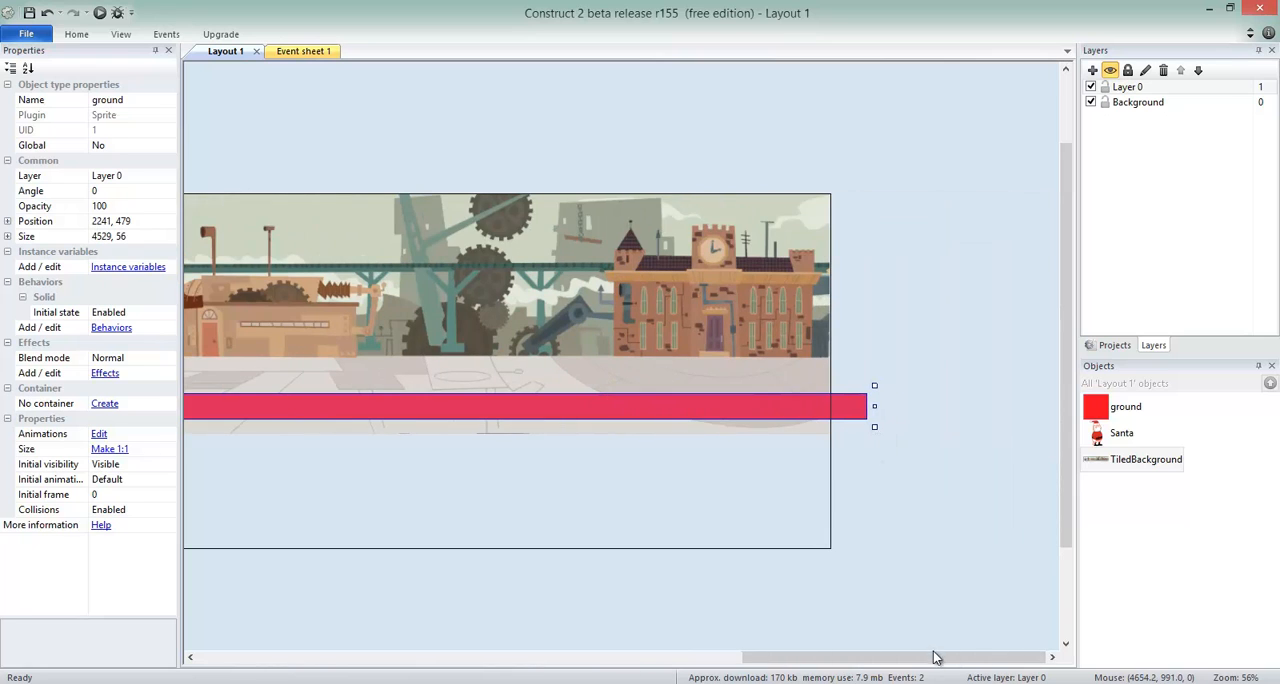
{"action": "left_click_drag", "start_coordinate": [934, 657], "coordinate": [350, 628]}
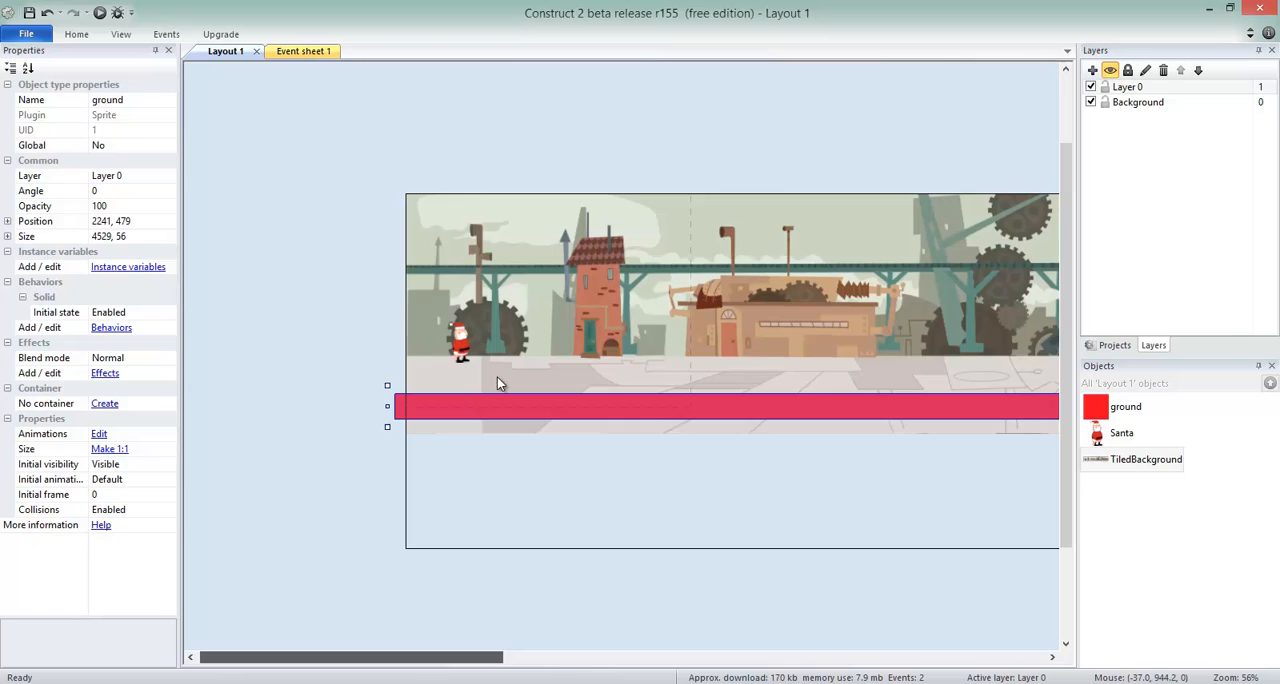
{"action": "left_click", "coordinate": [360, 257]}
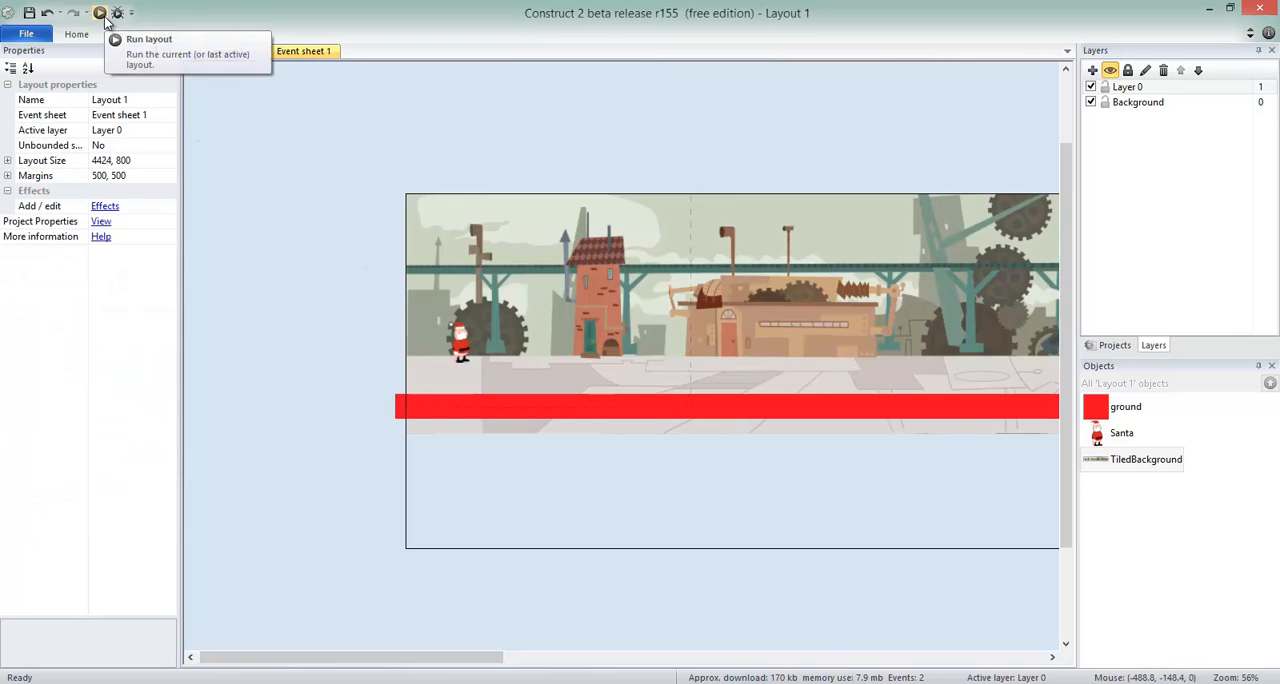